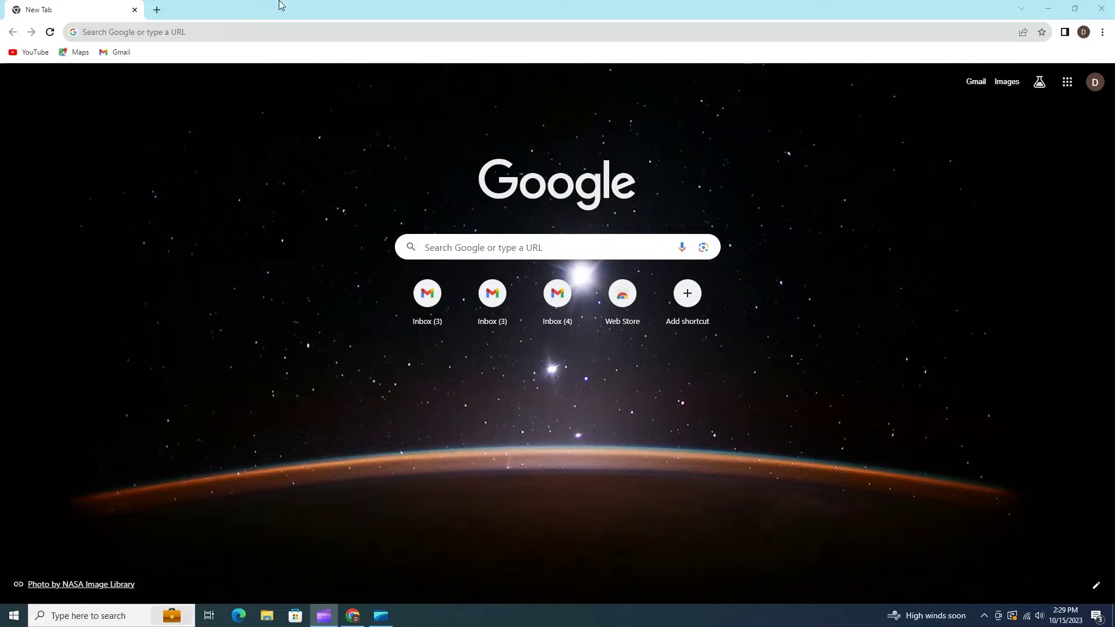
Run a Google search in Chrome for 'nclex pearson vue'
{"action": "left_click", "coordinate": [309, 31]}
{"action": "type", "text": "n"}
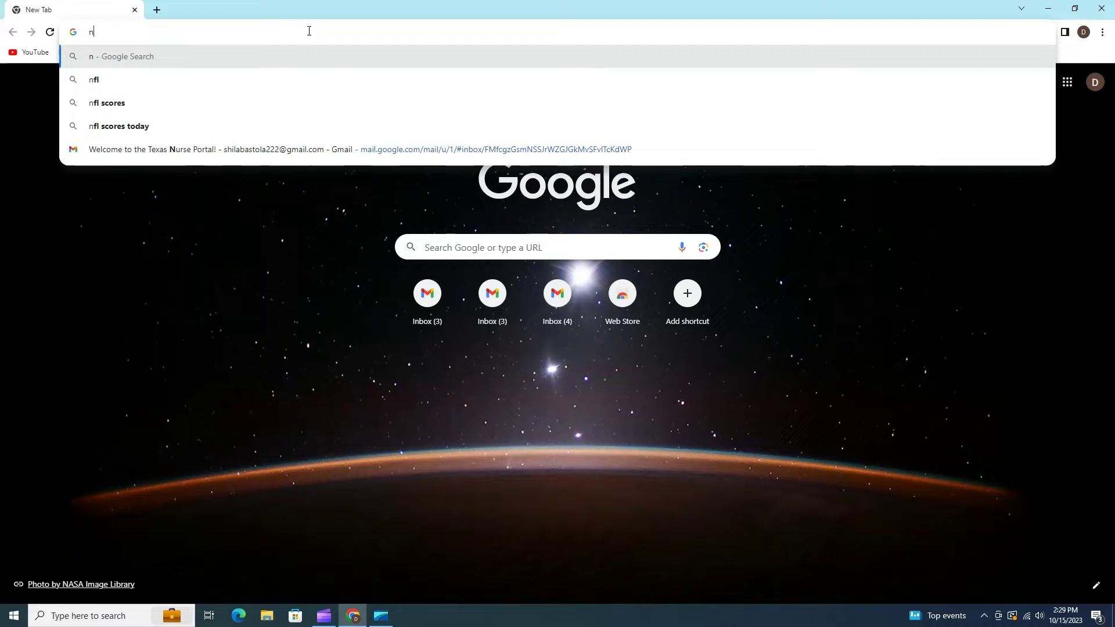
{"action": "type", "text": "clex"}
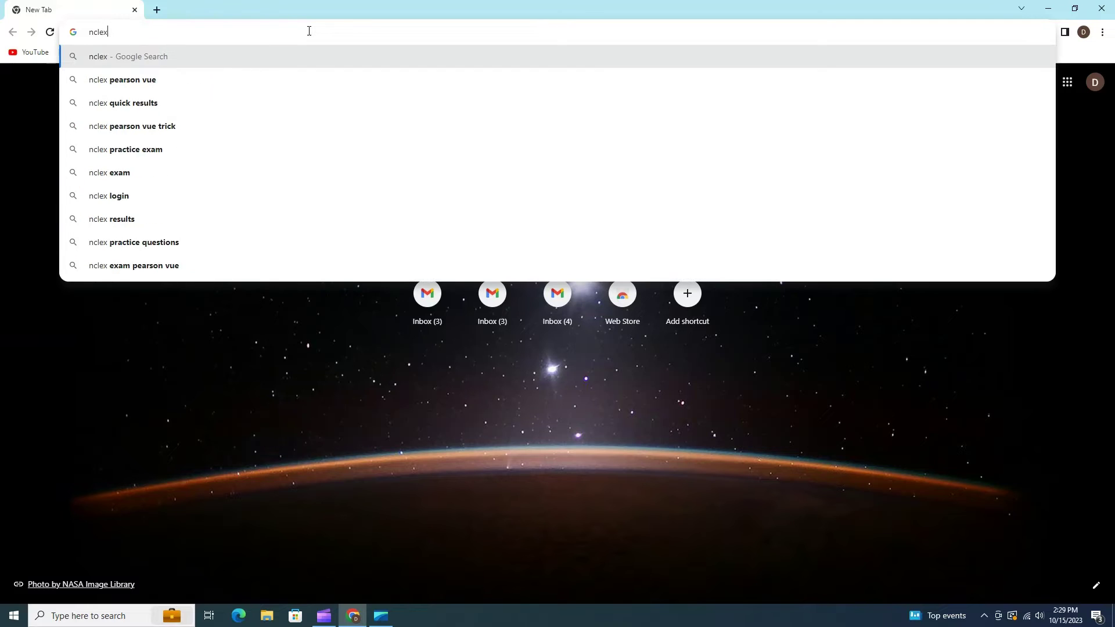
{"action": "type", "text": " pearson vue"}
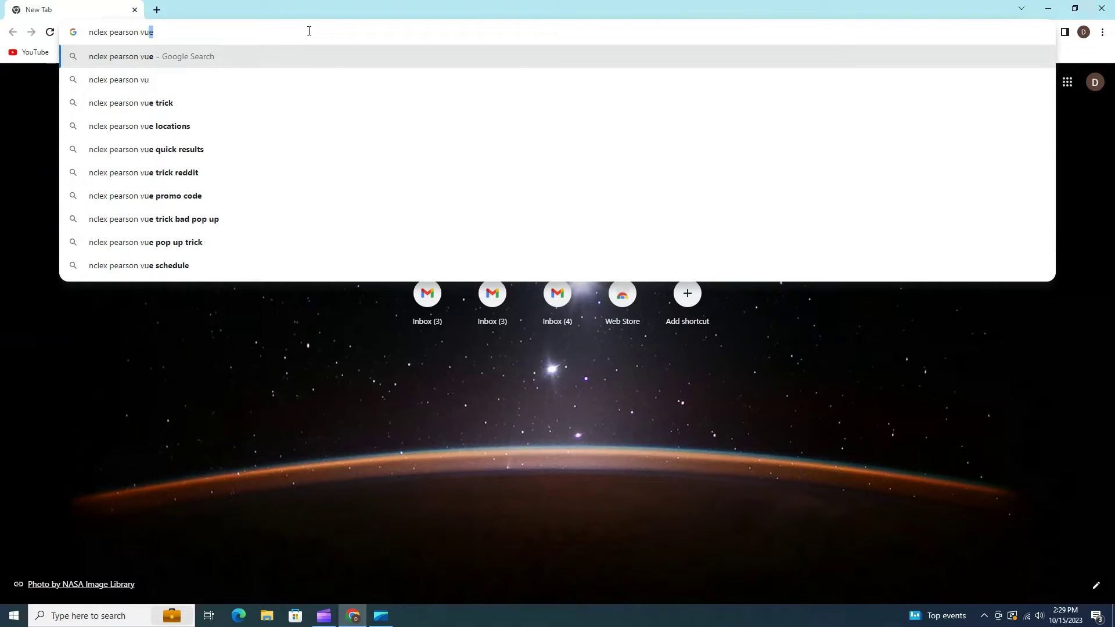
{"action": "key", "text": "Return"}
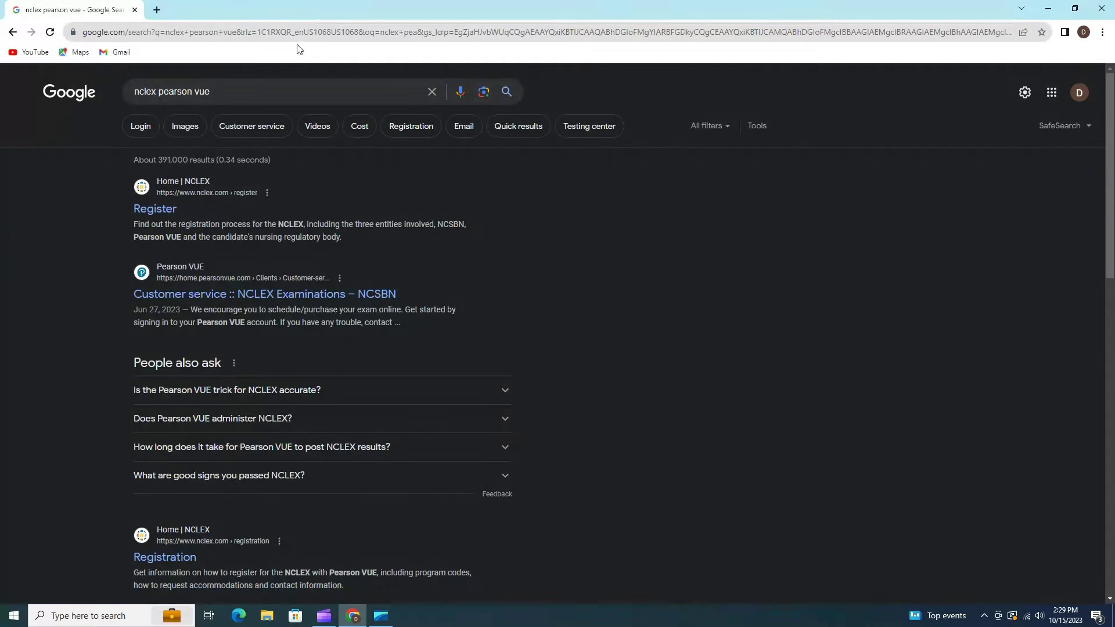
Open the nclex.com Register page and tick the Data Collection, Processing, Transfer, CCTV and Palm Vein consents
{"action": "left_click", "coordinate": [145, 209]}
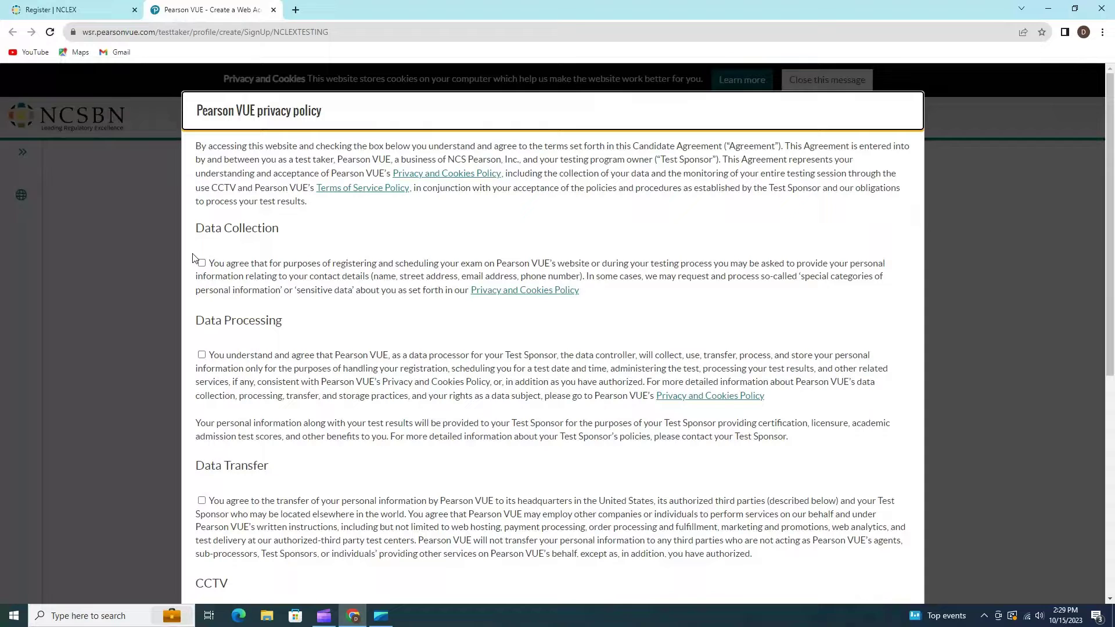
{"action": "left_click", "coordinate": [201, 262]}
{"action": "left_click", "coordinate": [201, 354]}
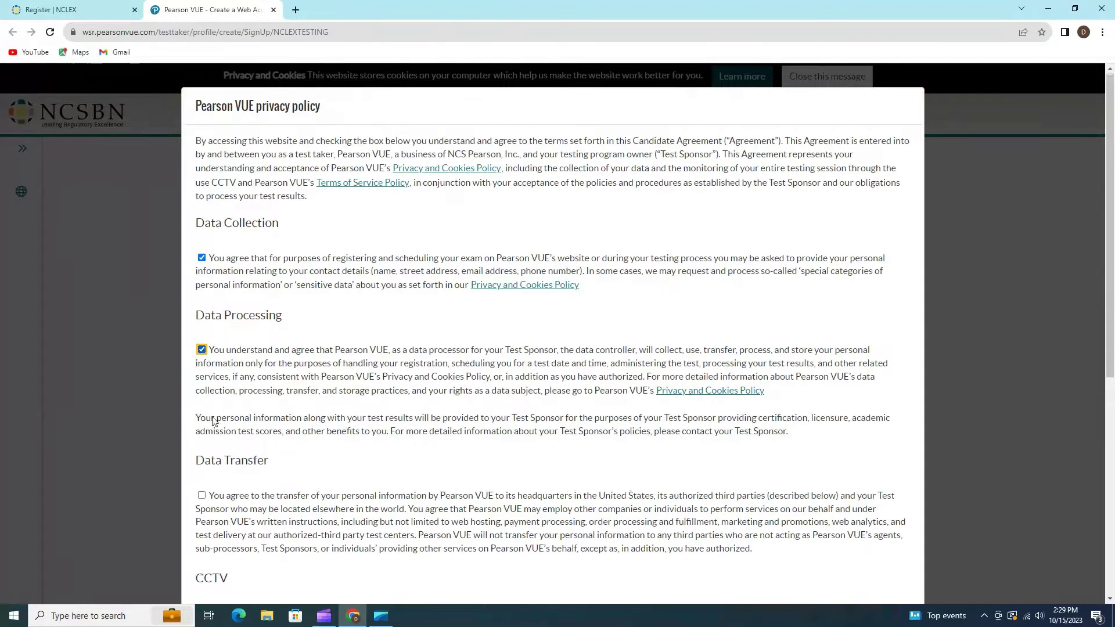
{"action": "scroll", "coordinate": [209, 359], "scroll_direction": "down", "scroll_amount": 2}
{"action": "left_click", "coordinate": [202, 383]}
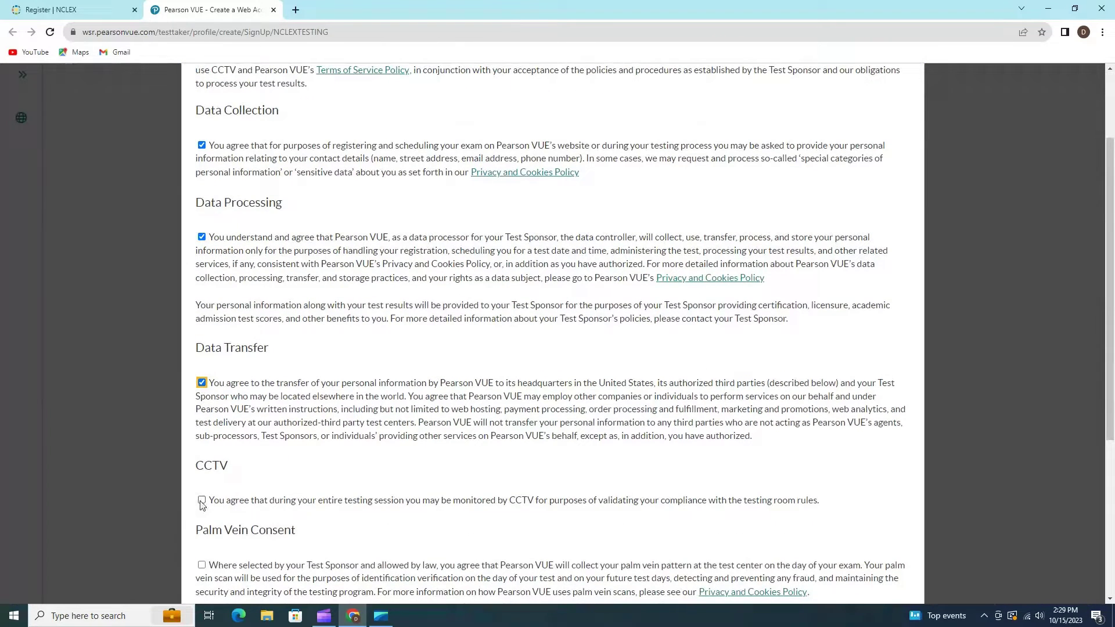
{"action": "left_click", "coordinate": [201, 499]}
{"action": "scroll", "coordinate": [199, 502], "scroll_direction": "down", "scroll_amount": 2}
{"action": "scroll", "coordinate": [199, 502], "scroll_direction": "down", "scroll_amount": 1}
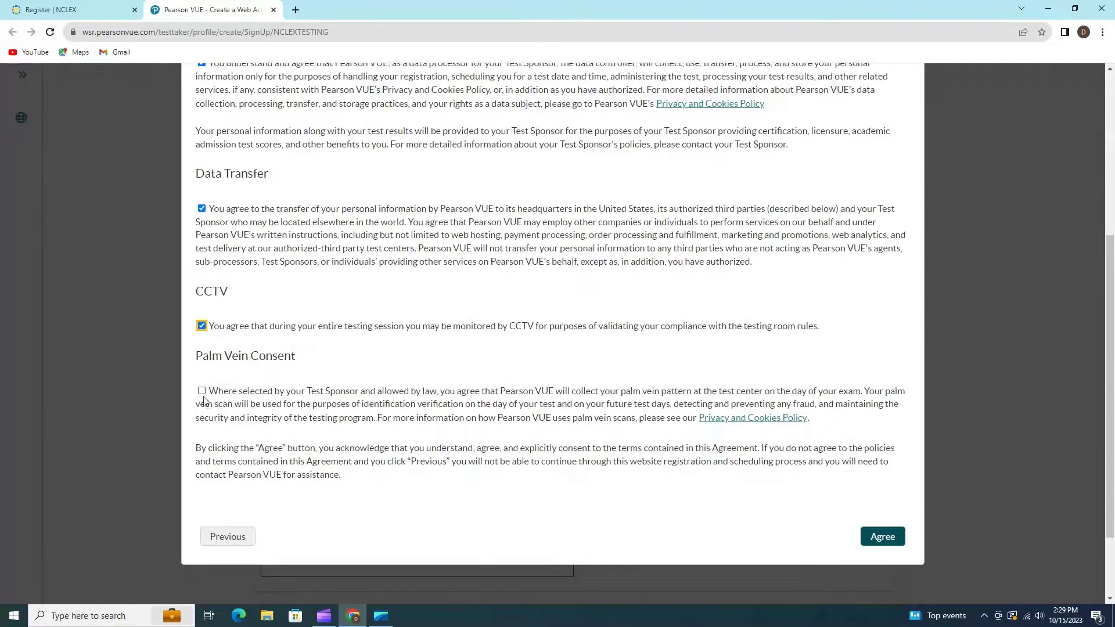
{"action": "left_click", "coordinate": [201, 390]}
Agree to the privacy policy and enter the first and last name
{"action": "left_click", "coordinate": [883, 536]}
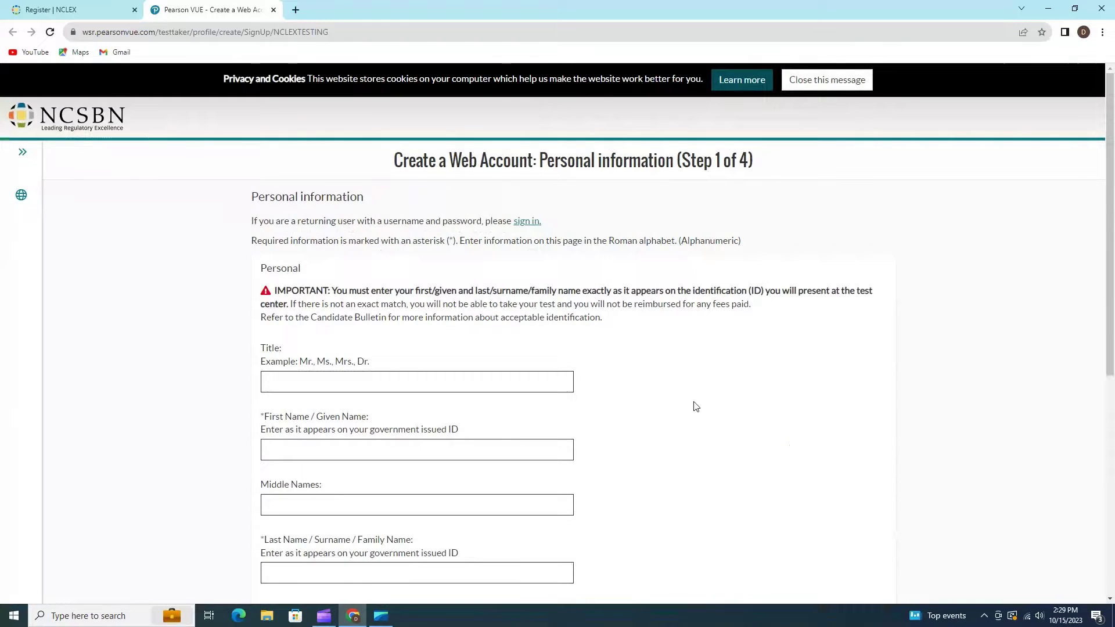
{"action": "scroll", "coordinate": [692, 405], "scroll_direction": "down", "scroll_amount": 3}
{"action": "left_click", "coordinate": [428, 275]}
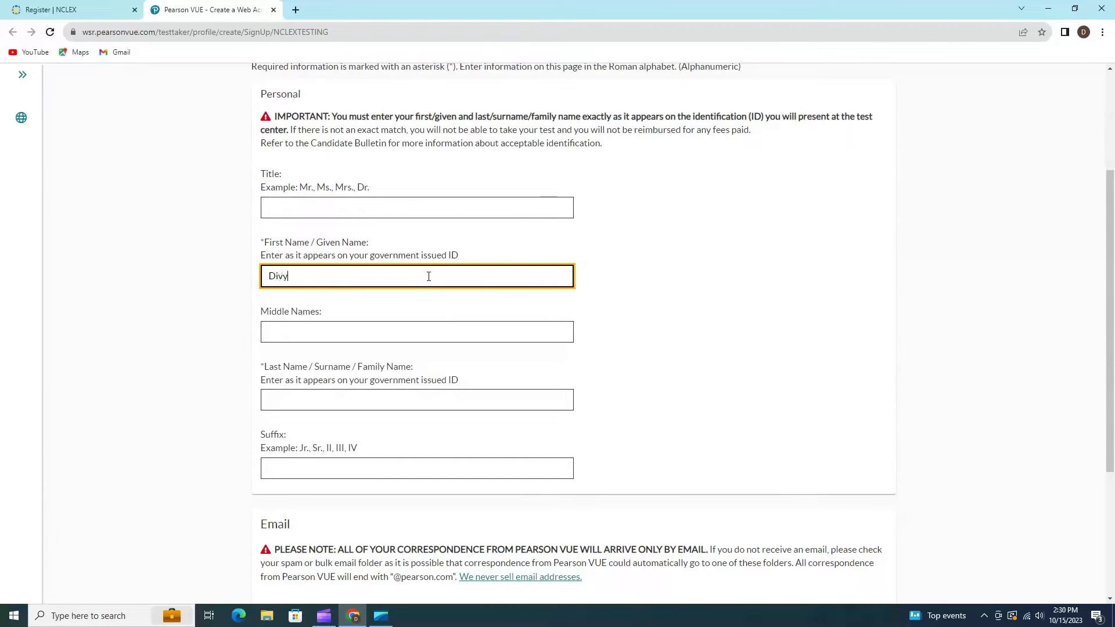
{"action": "left_click", "coordinate": [444, 399]}
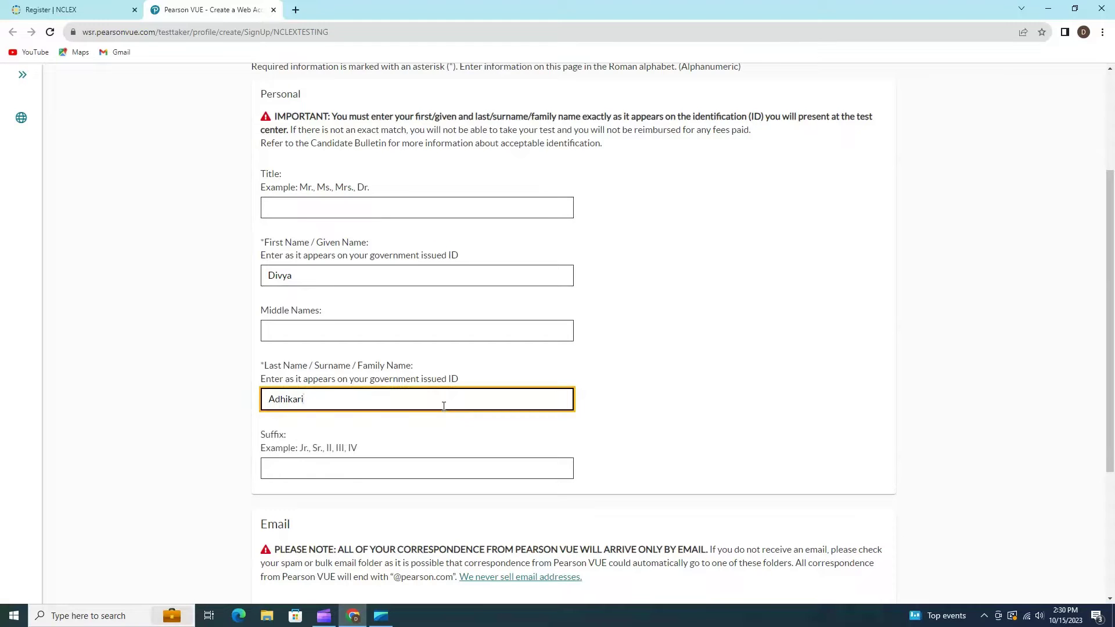
Enter the email address and the matching confirmation email
{"action": "left_click", "coordinate": [609, 409]}
{"action": "scroll", "coordinate": [610, 410], "scroll_direction": "down", "scroll_amount": 3}
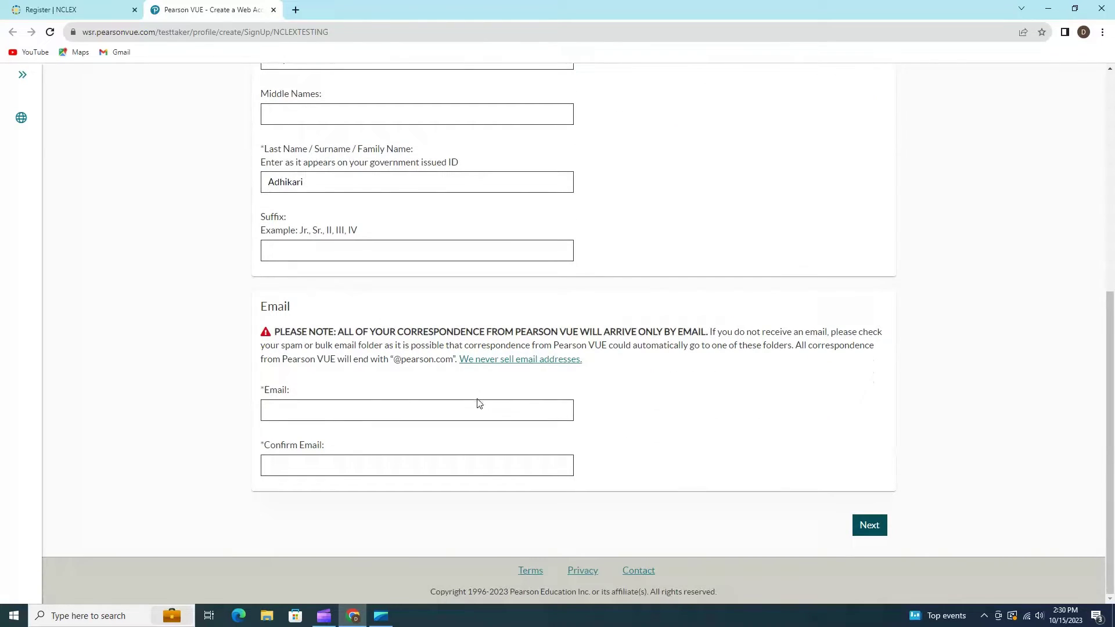
{"action": "left_click", "coordinate": [478, 406]}
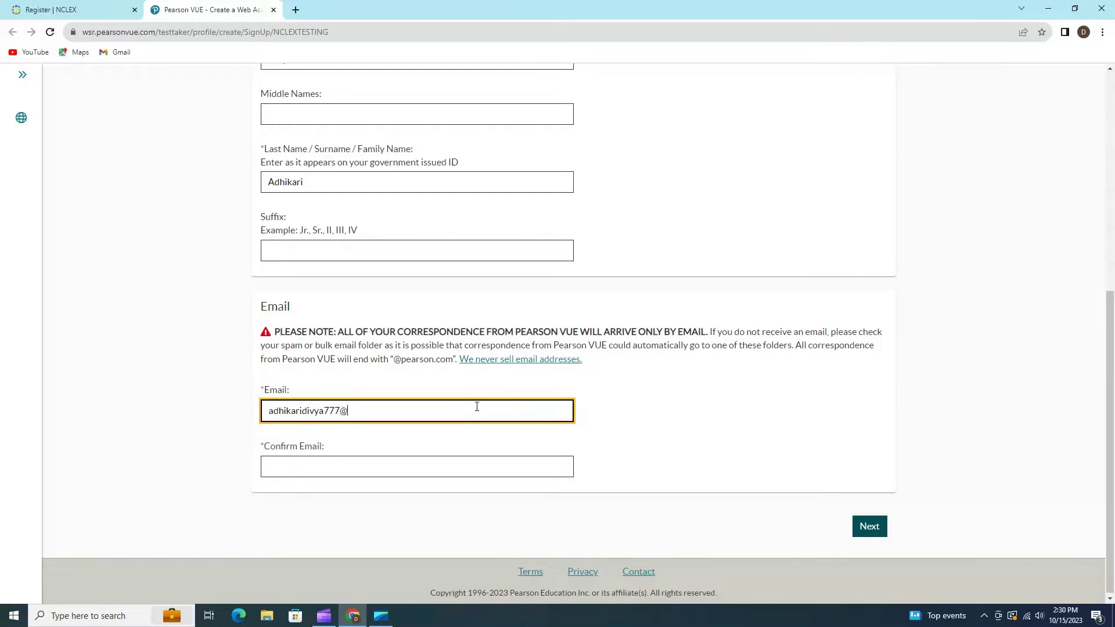
{"action": "type", "text": "gmail.com"}
{"action": "left_click", "coordinate": [435, 466]}
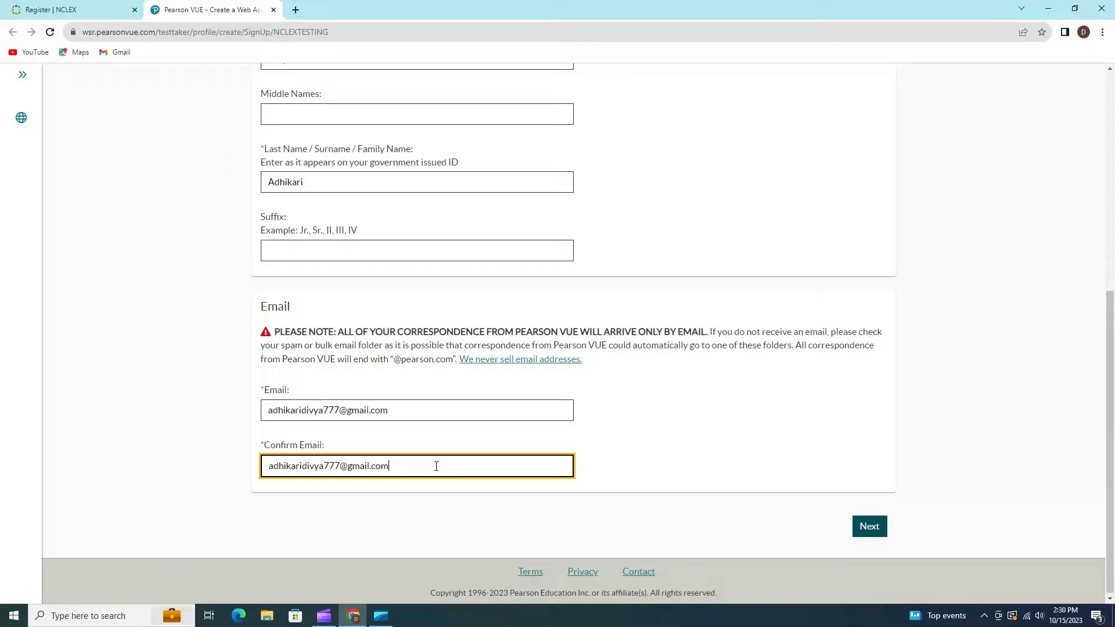
Submit the personal information and choose Nepal as the location
{"action": "left_click", "coordinate": [869, 526]}
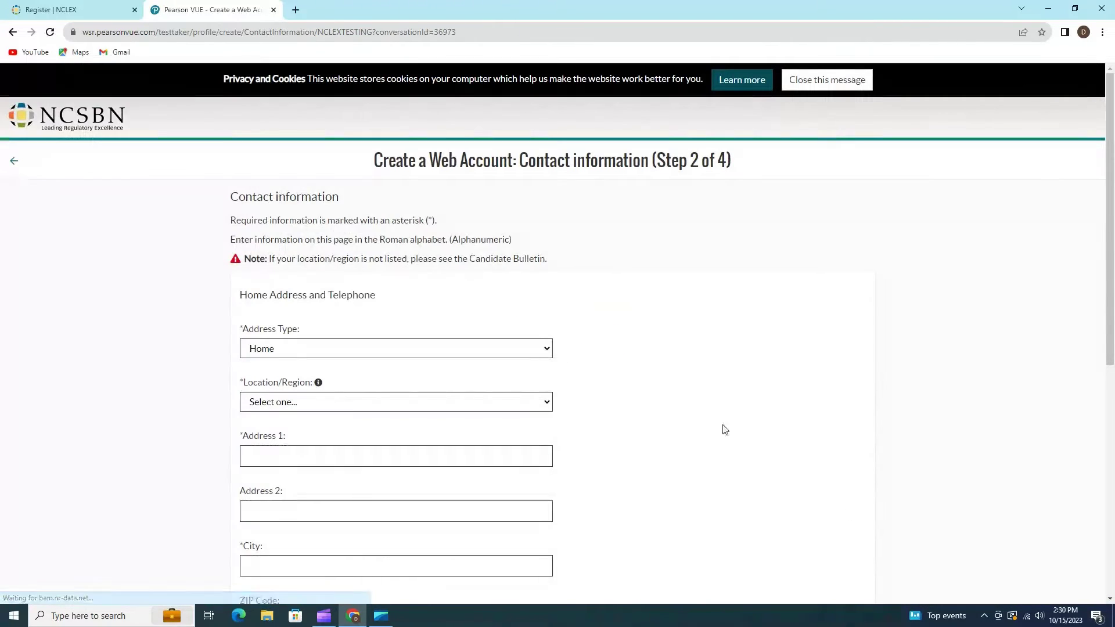
{"action": "left_click", "coordinate": [377, 402]}
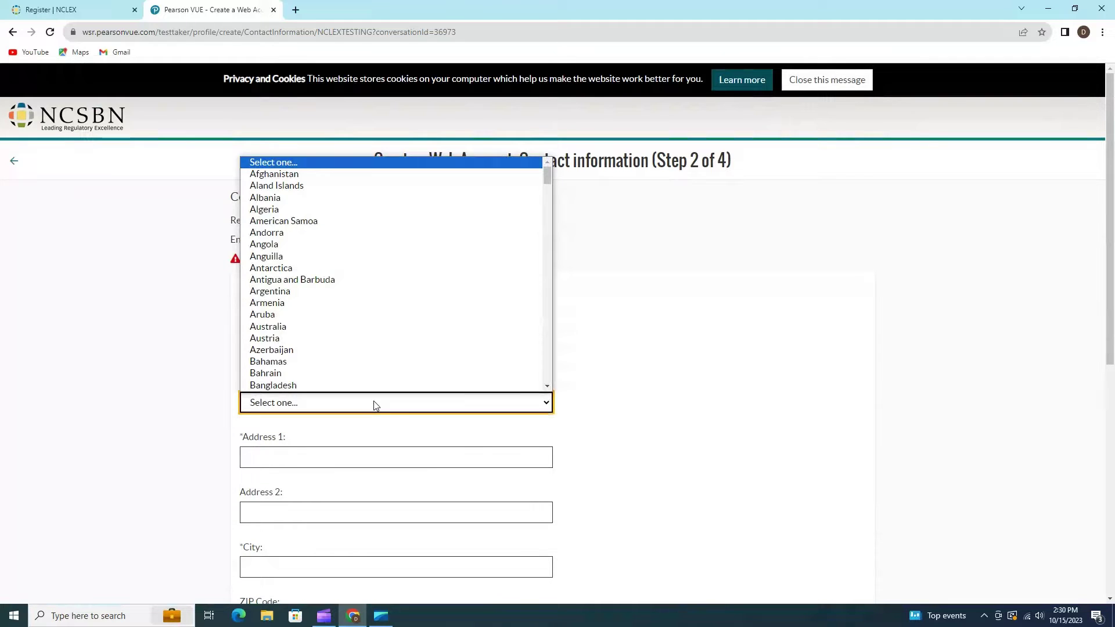
{"action": "type", "text": "ne"}
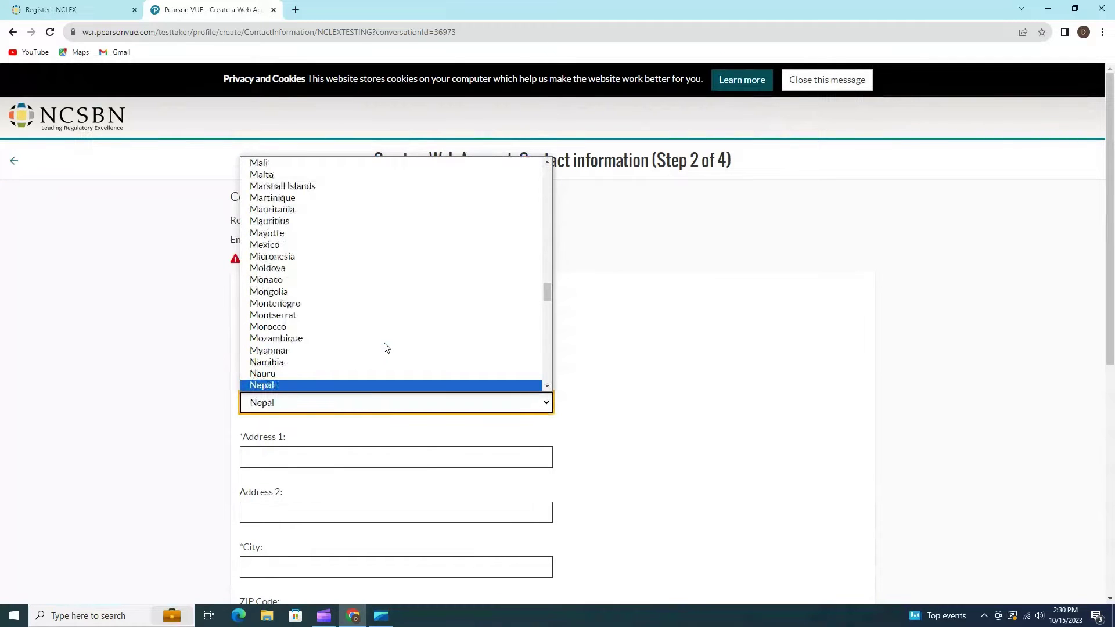
{"action": "key", "text": "Return"}
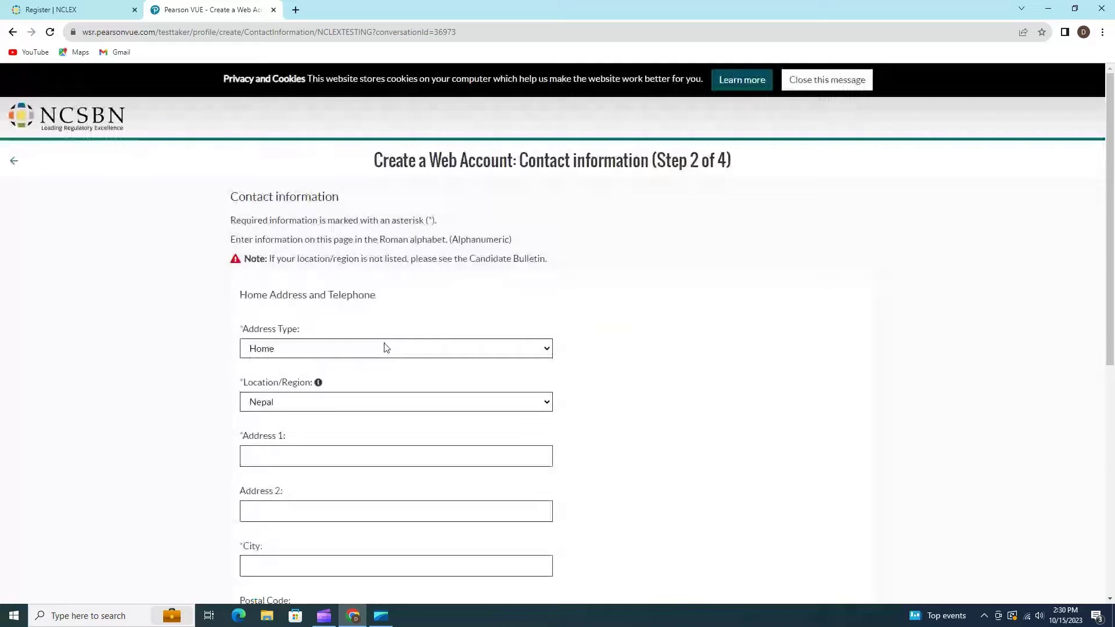
{"action": "scroll", "coordinate": [385, 348], "scroll_direction": "down", "scroll_amount": 2}
Enter Address 1, Address 2, City and the telephone number
{"action": "left_click", "coordinate": [379, 338]}
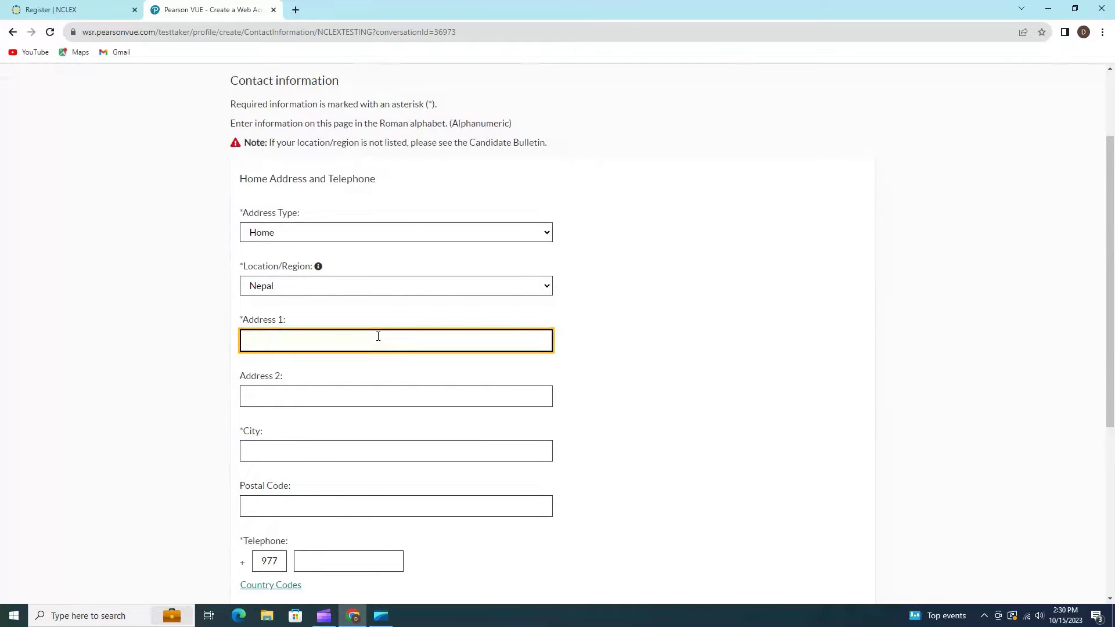
{"action": "type", "text": "Pokhara 11"}
{"action": "left_click", "coordinate": [352, 390]}
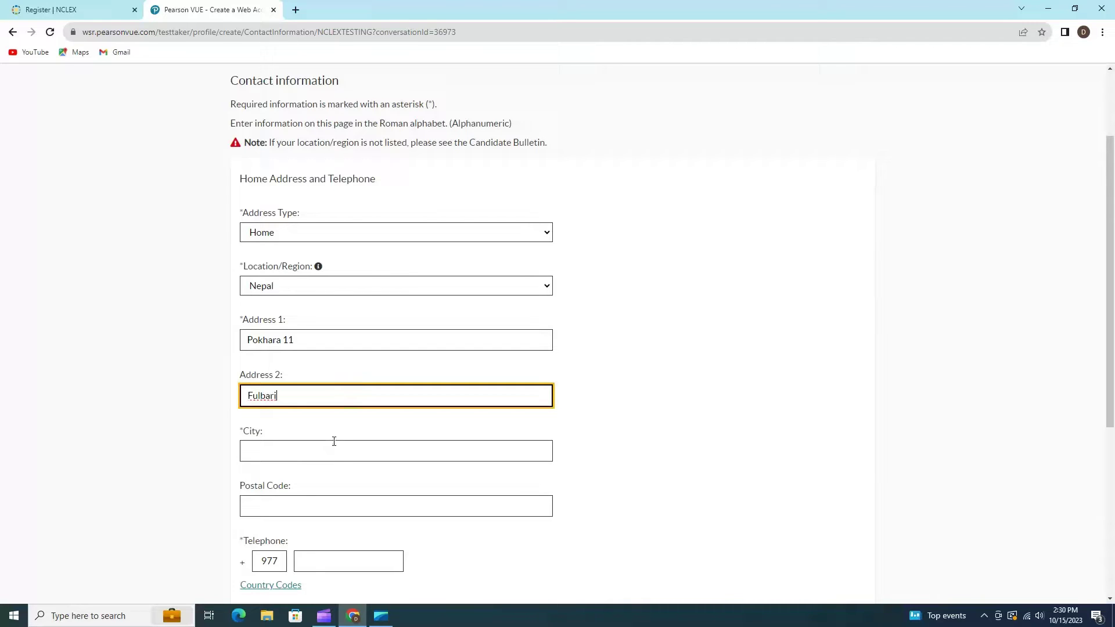
{"action": "left_click", "coordinate": [357, 450]}
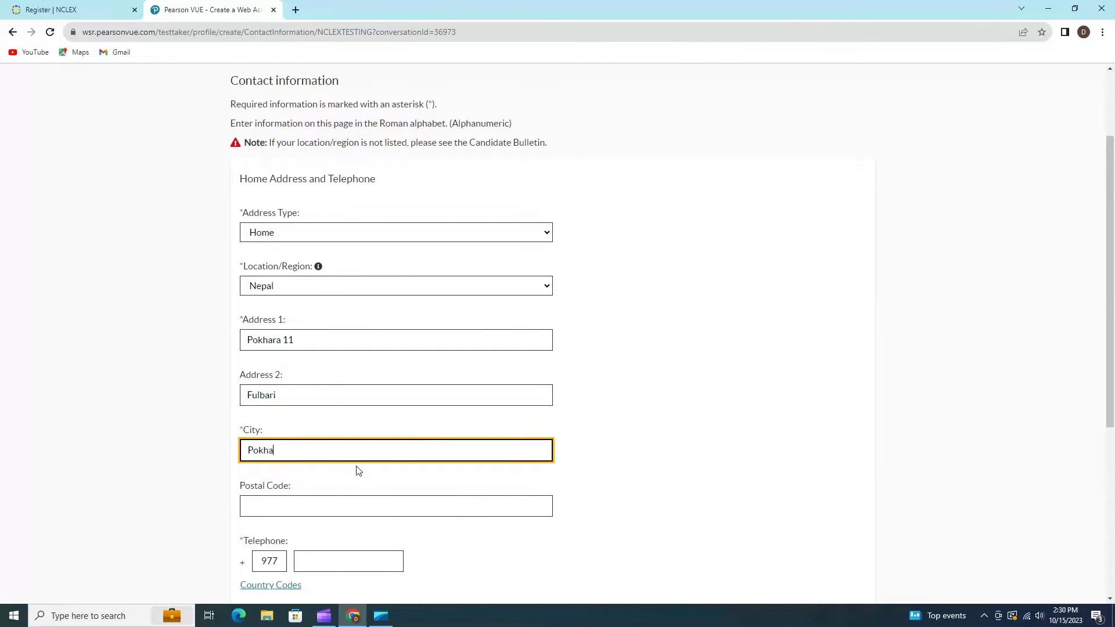
{"action": "left_click", "coordinate": [535, 571]}
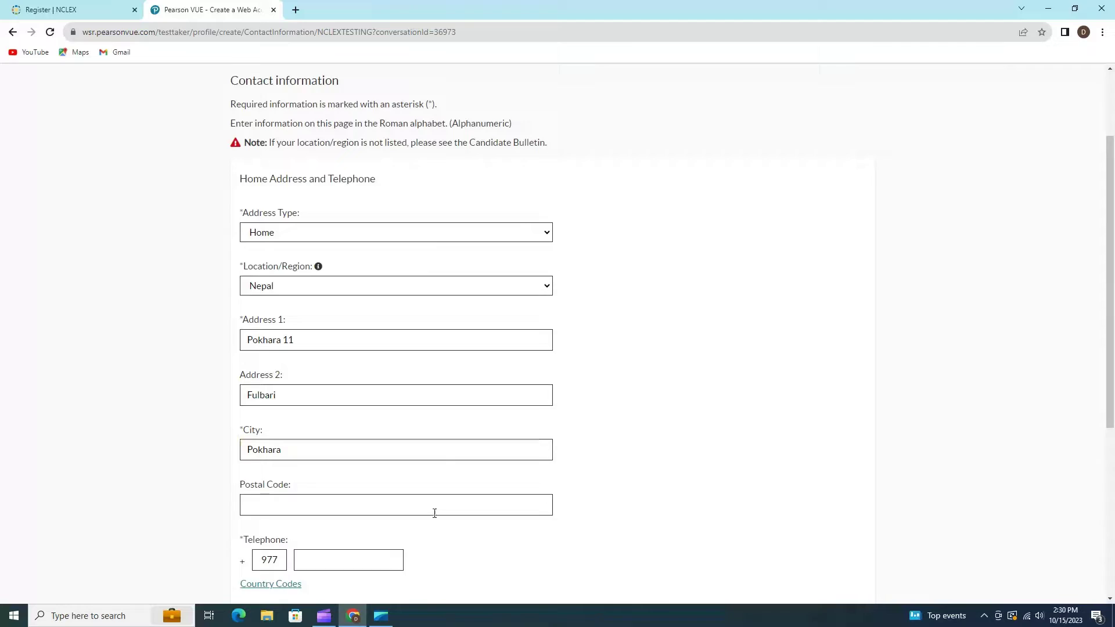
{"action": "scroll", "coordinate": [436, 514], "scroll_direction": "down", "scroll_amount": 2}
{"action": "left_click", "coordinate": [335, 388]}
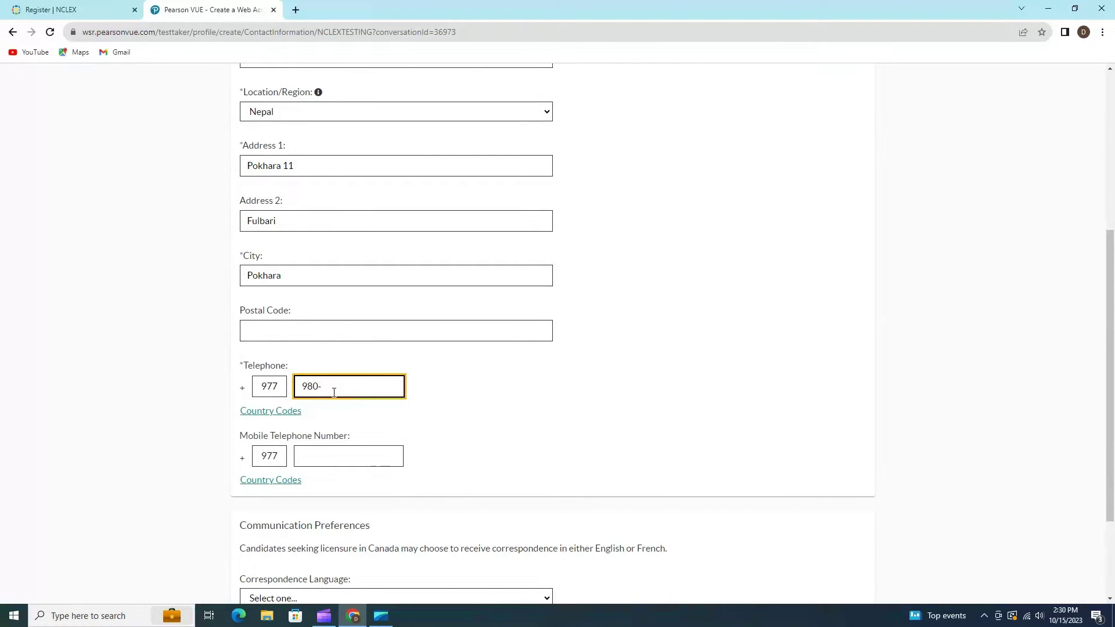
Set the correspondence language to English
{"action": "key", "text": "F11"}
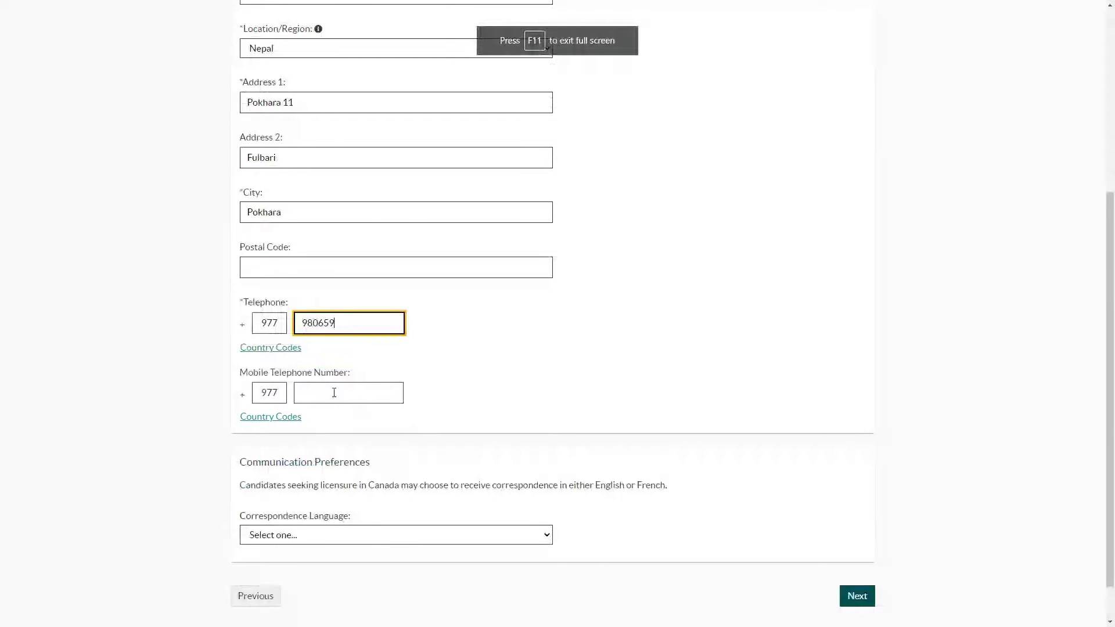
{"action": "type", "text": "7395"}
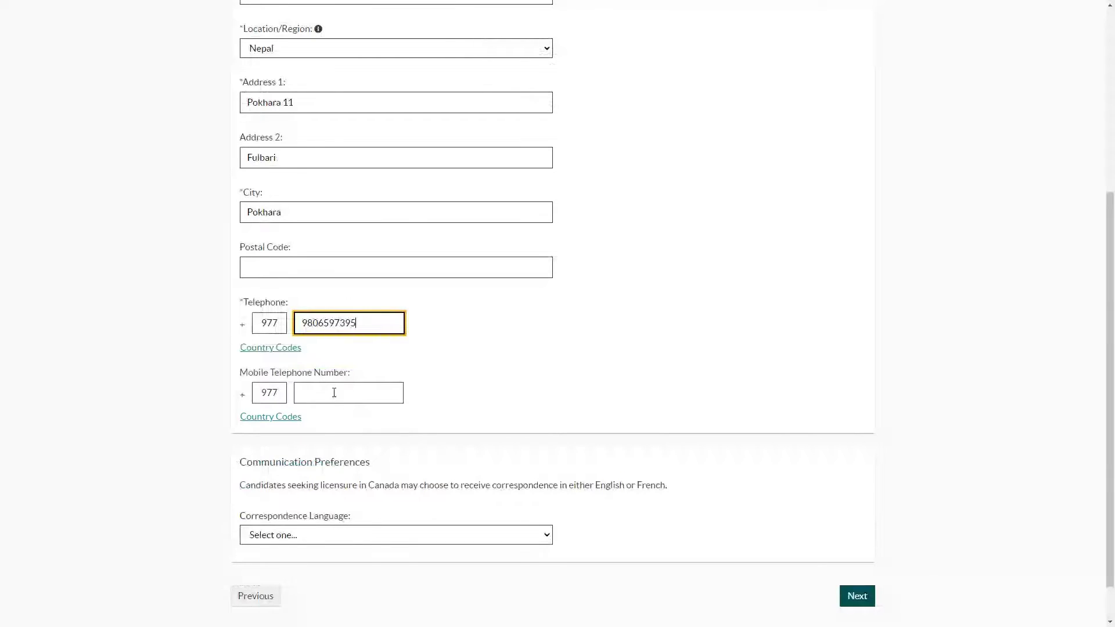
{"action": "scroll", "coordinate": [514, 458], "scroll_direction": "down", "scroll_amount": 2}
{"action": "scroll", "coordinate": [515, 458], "scroll_direction": "down", "scroll_amount": 1}
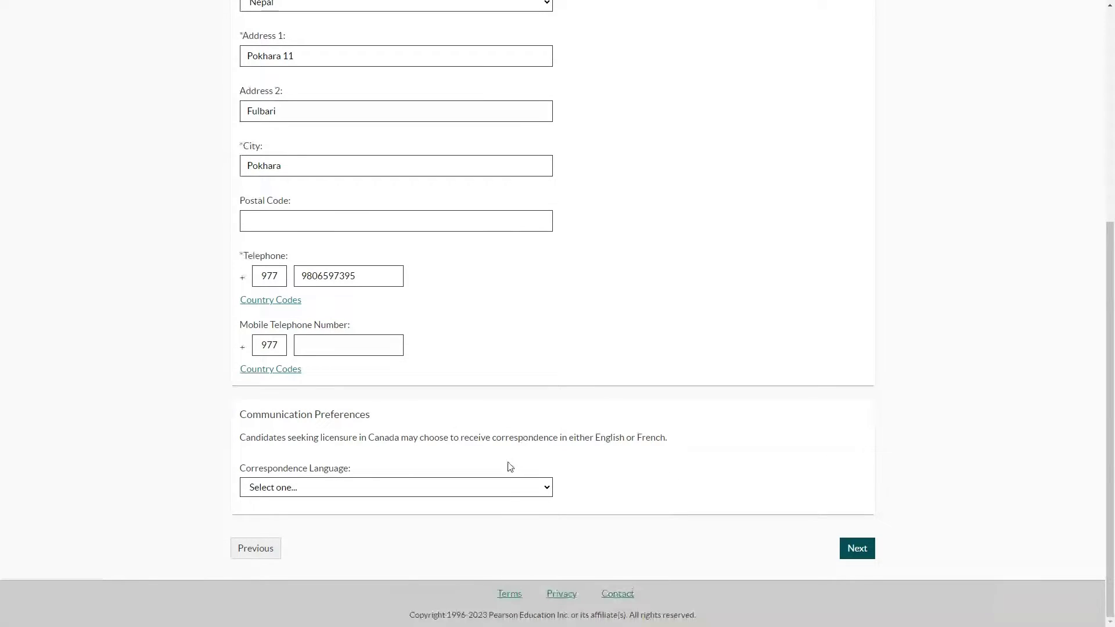
{"action": "left_click", "coordinate": [497, 488]}
{"action": "left_click", "coordinate": [423, 511]}
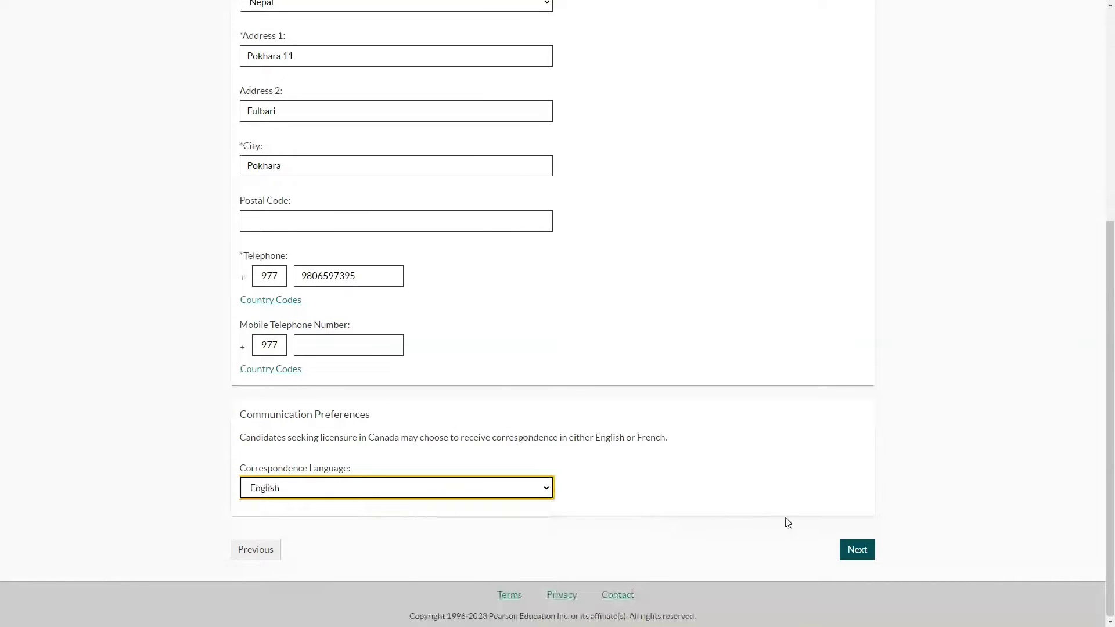
Submit the contact details and set the birth date to February 9, 2001
{"action": "left_click", "coordinate": [863, 549]}
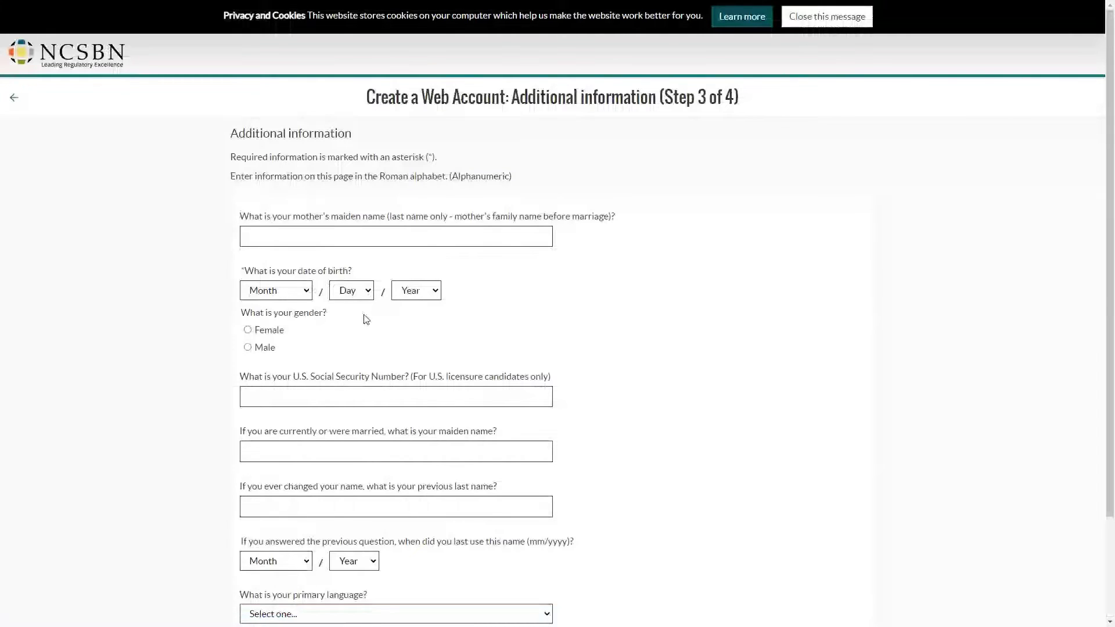
{"action": "left_click", "coordinate": [271, 297]}
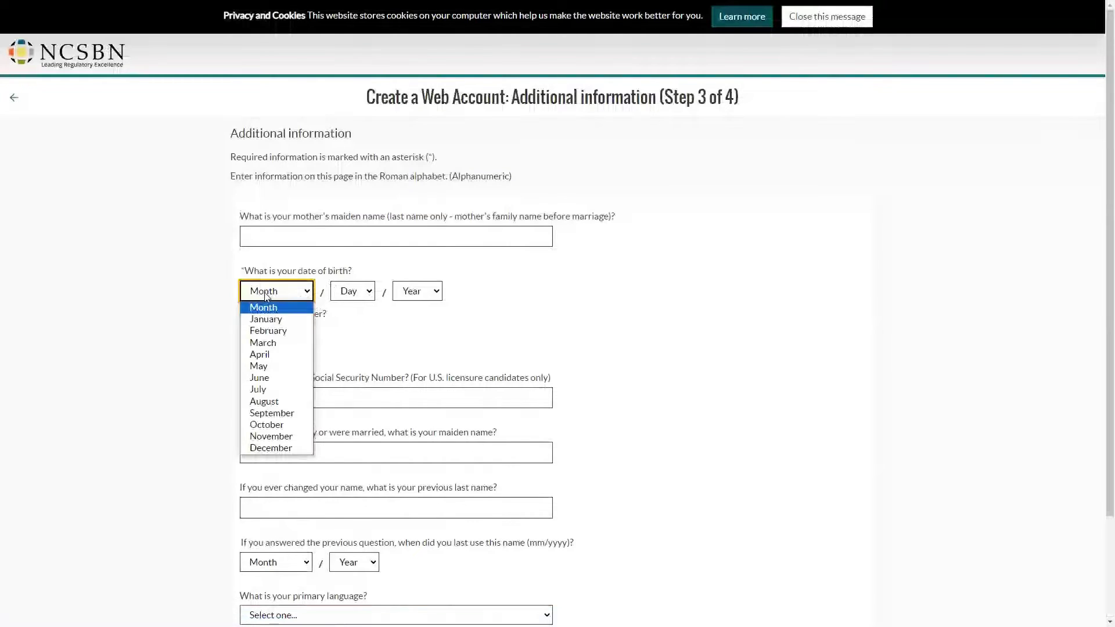
{"action": "left_click", "coordinate": [268, 330]}
{"action": "left_click", "coordinate": [350, 291]}
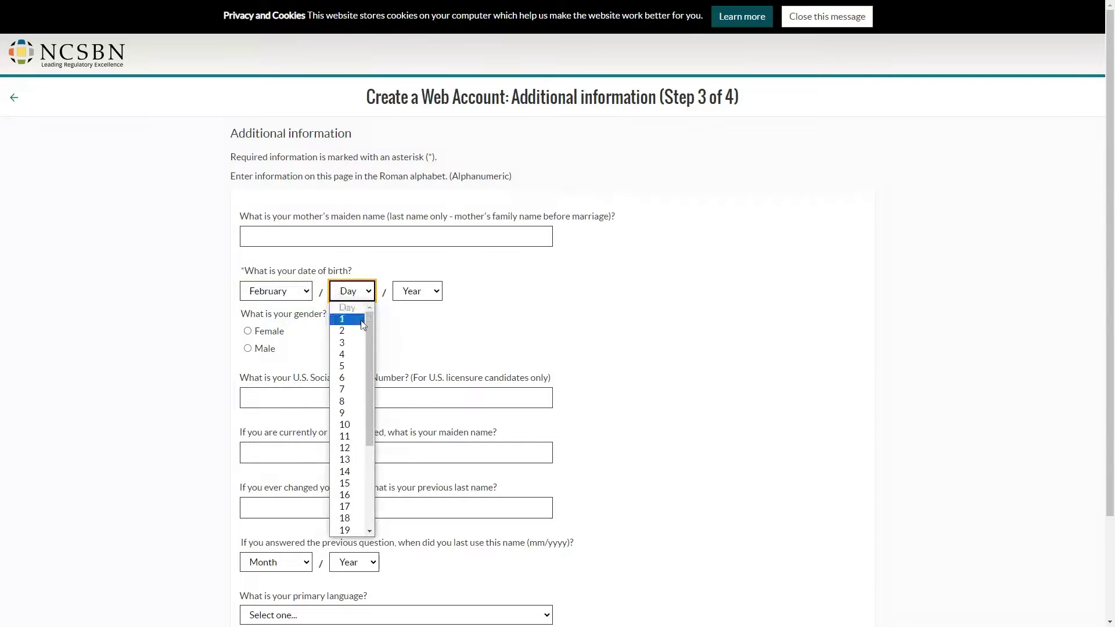
{"action": "left_click", "coordinate": [344, 414]}
{"action": "left_click", "coordinate": [436, 291]}
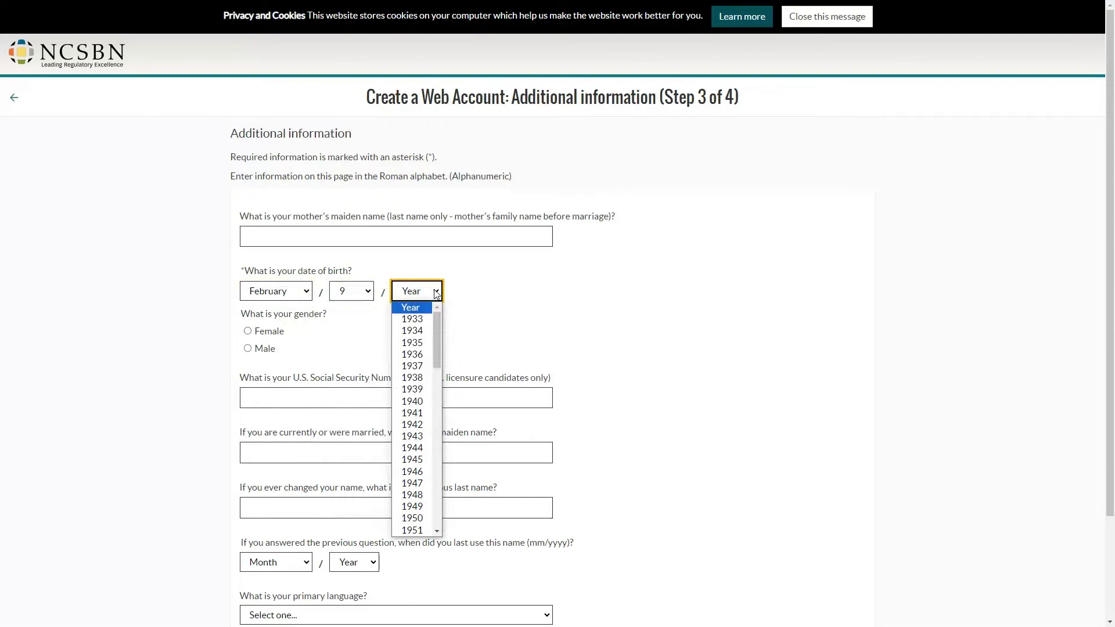
{"action": "scroll", "coordinate": [418, 437], "scroll_direction": "down", "scroll_amount": 6}
{"action": "scroll", "coordinate": [417, 444], "scroll_direction": "down", "scroll_amount": 6}
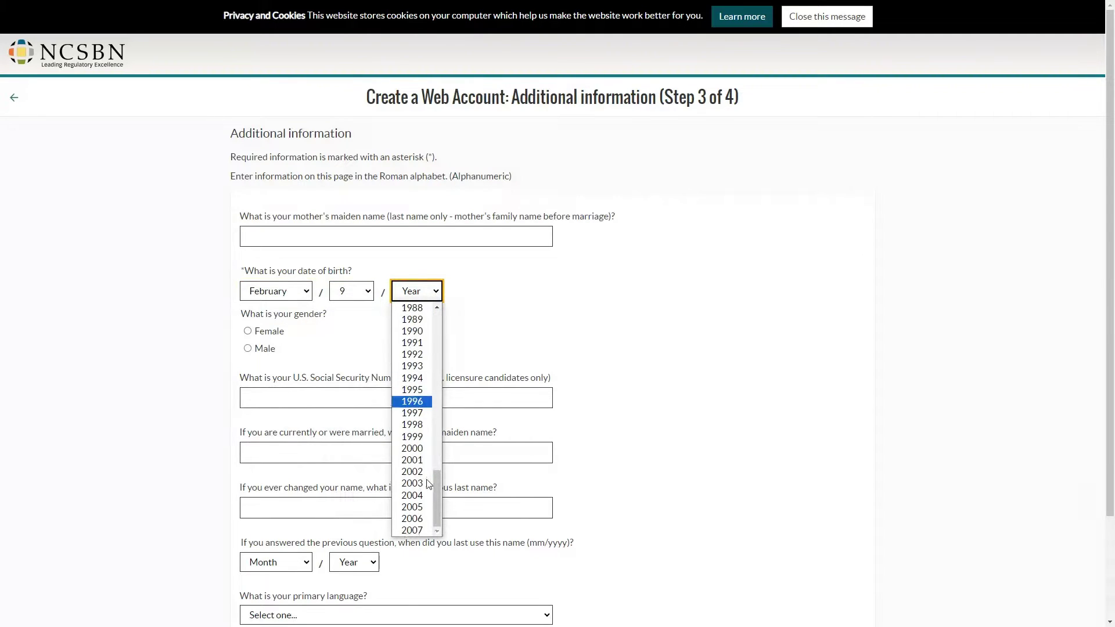
{"action": "left_click", "coordinate": [415, 461]}
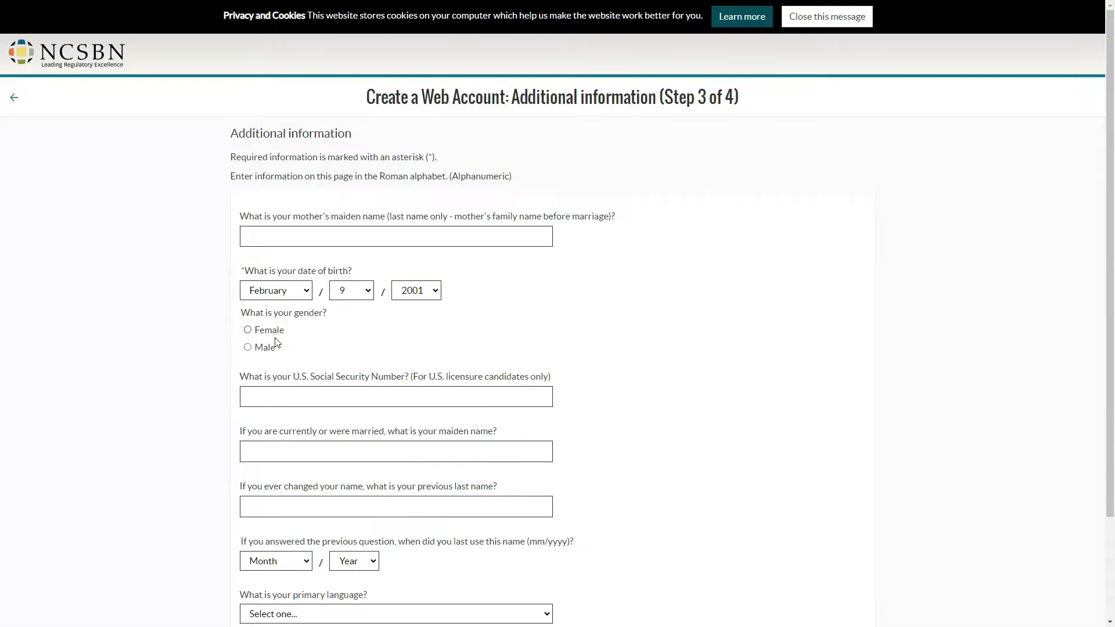
Select Female gender and English and Another Language as primary language, then submit
{"action": "left_click", "coordinate": [248, 331]}
{"action": "scroll", "coordinate": [281, 348], "scroll_direction": "down", "scroll_amount": 3}
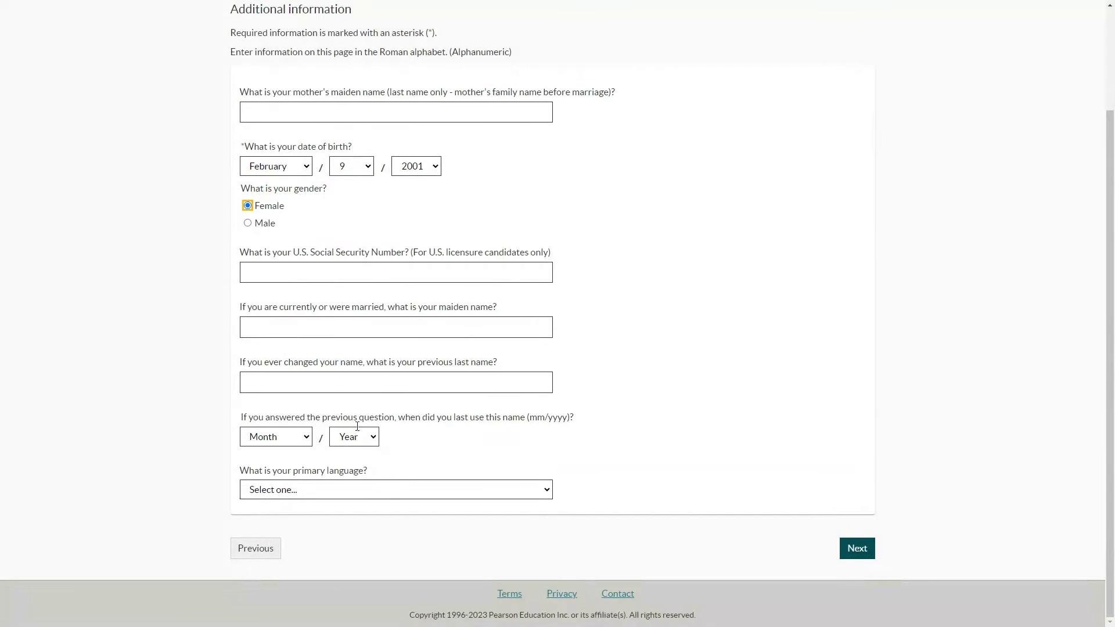
{"action": "left_click", "coordinate": [342, 493]}
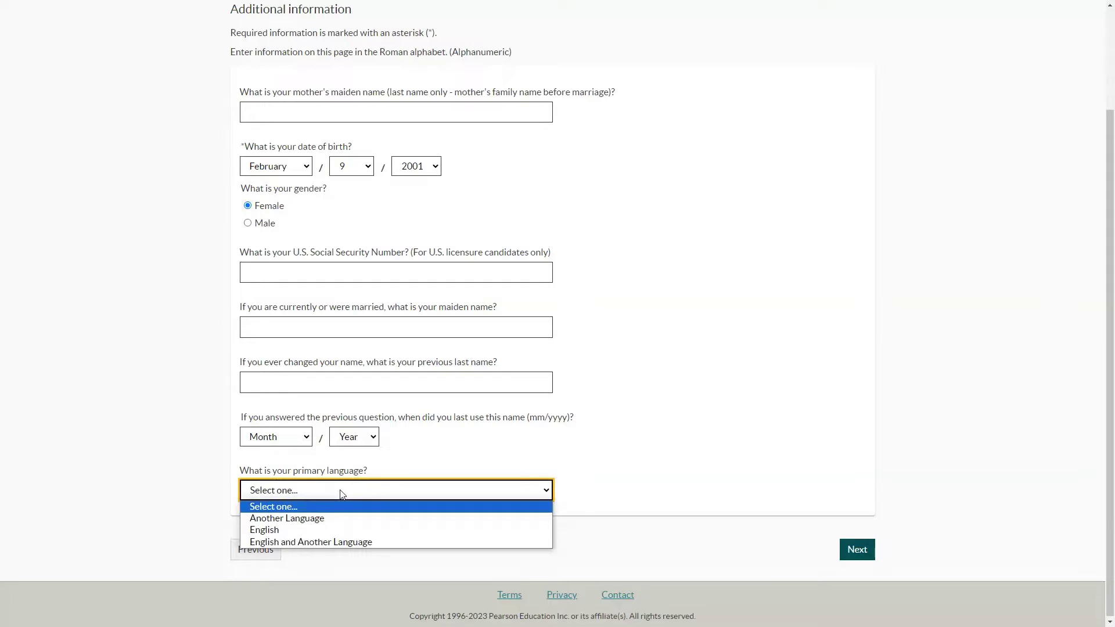
{"action": "left_click", "coordinate": [333, 542]}
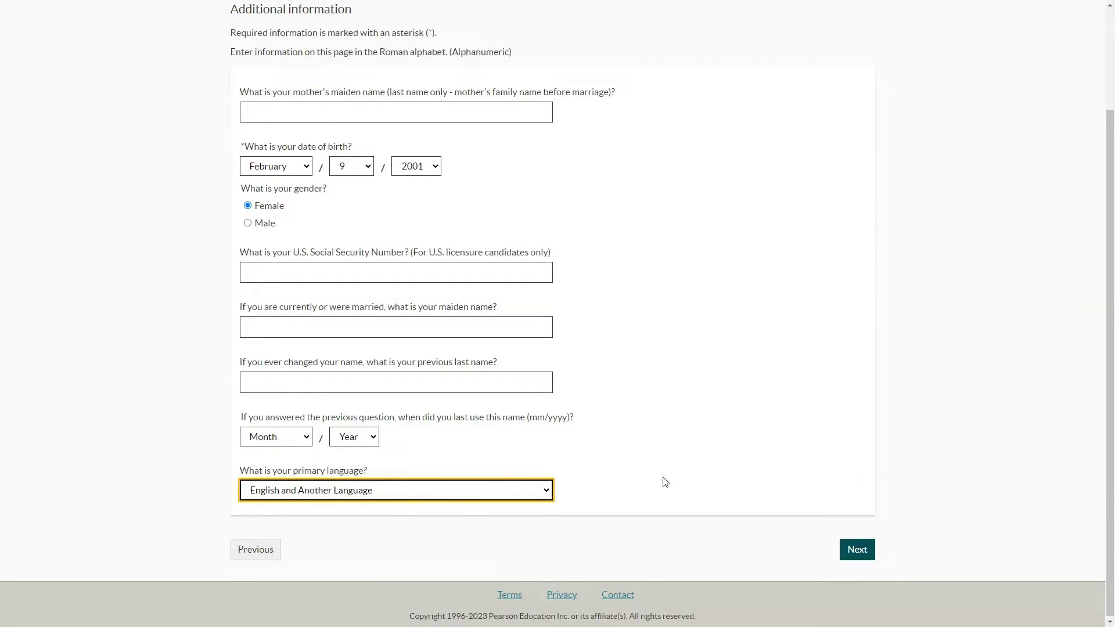
{"action": "left_click", "coordinate": [858, 549]}
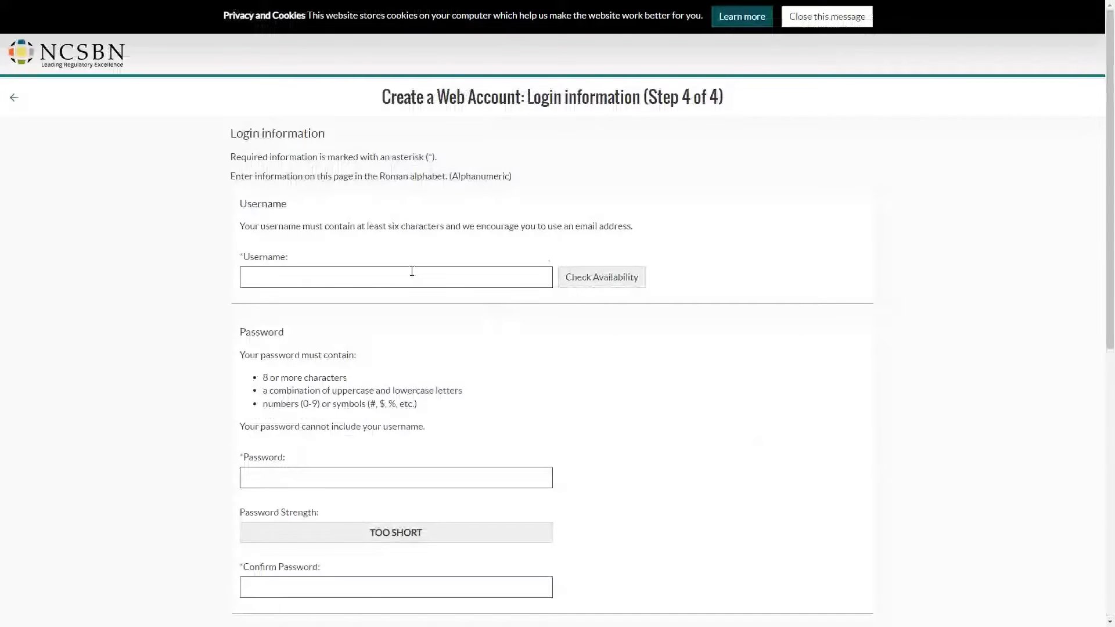
Enter a username, confirm it is available, and enter a strong password twice
{"action": "left_click", "coordinate": [411, 271]}
{"action": "type", "text": "dhika"}
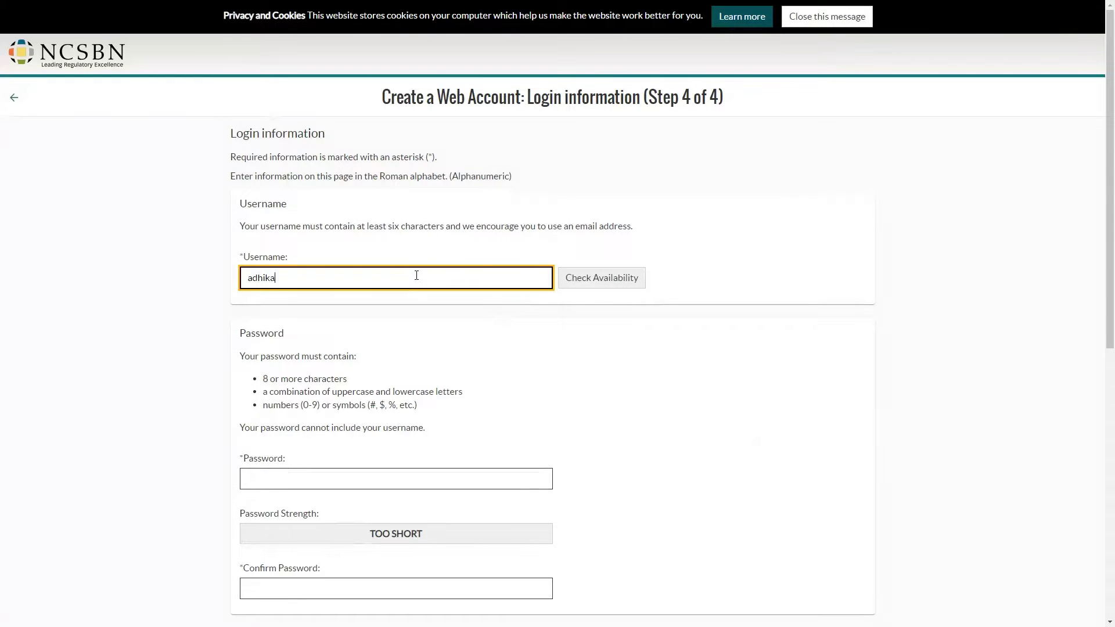
{"action": "type", "text": "vya"}
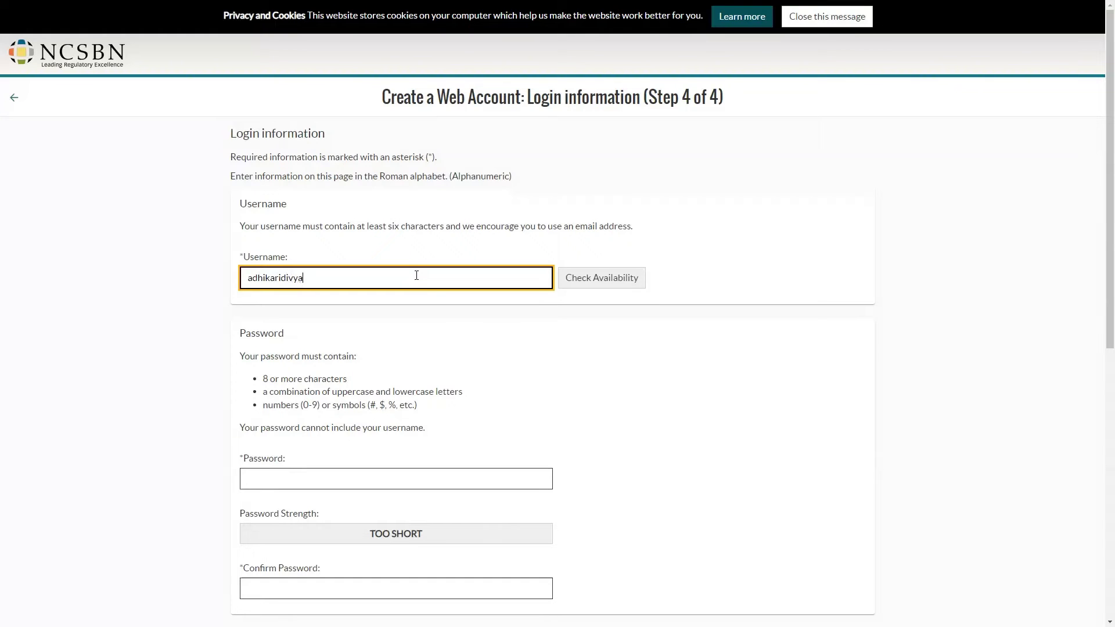
{"action": "left_click", "coordinate": [602, 277]}
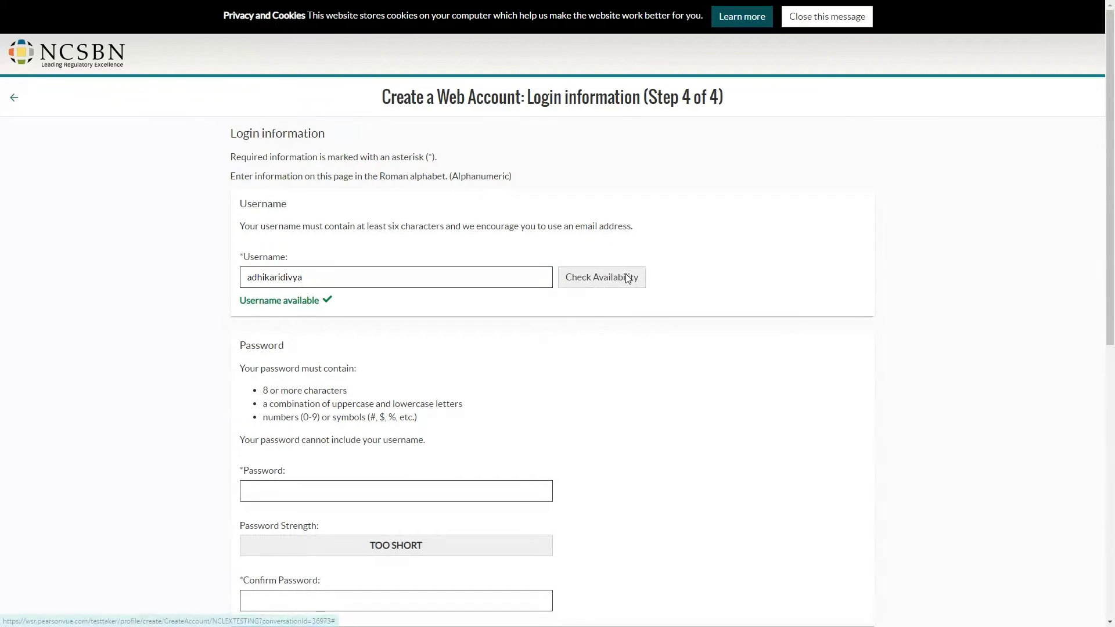
{"action": "scroll", "coordinate": [397, 362], "scroll_direction": "down", "scroll_amount": 2}
{"action": "left_click", "coordinate": [391, 378]}
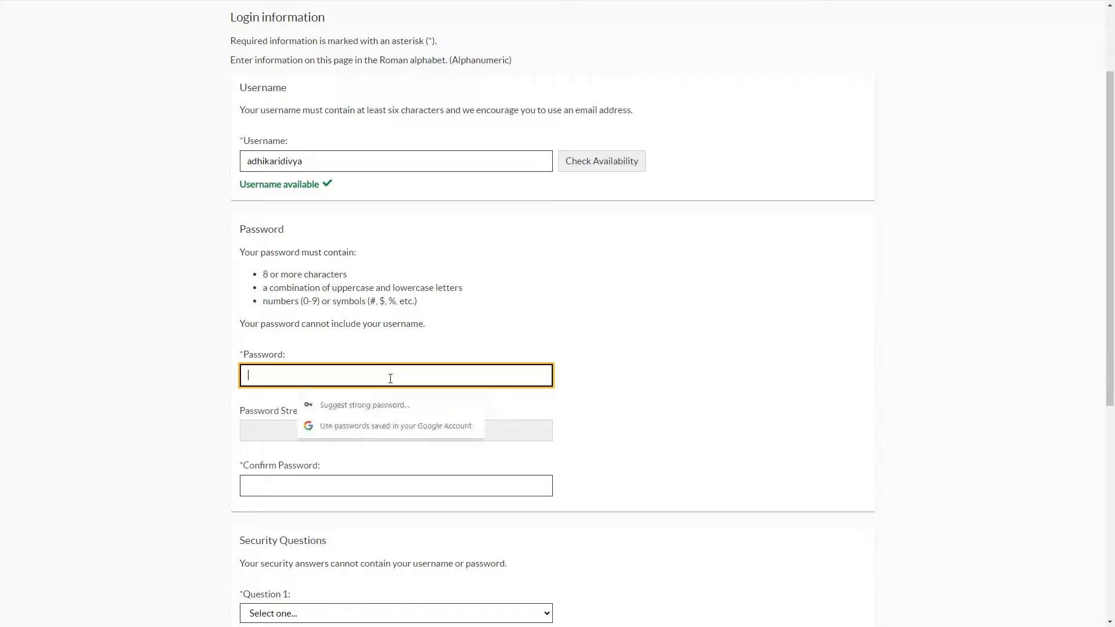
{"action": "type", "text": "a"}
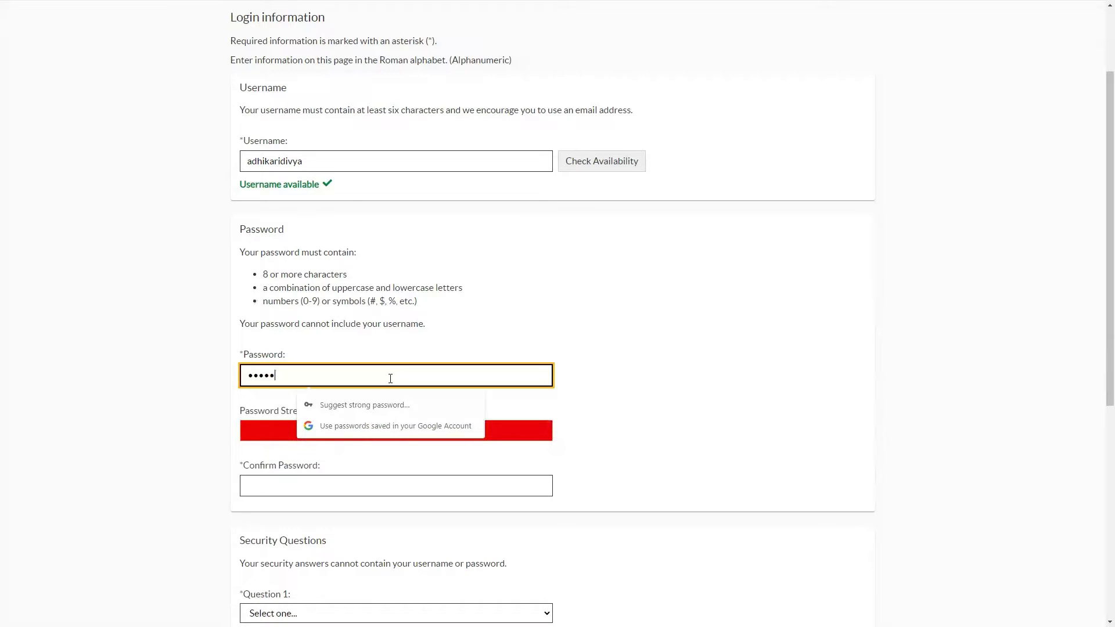
{"action": "type", "text": "12"}
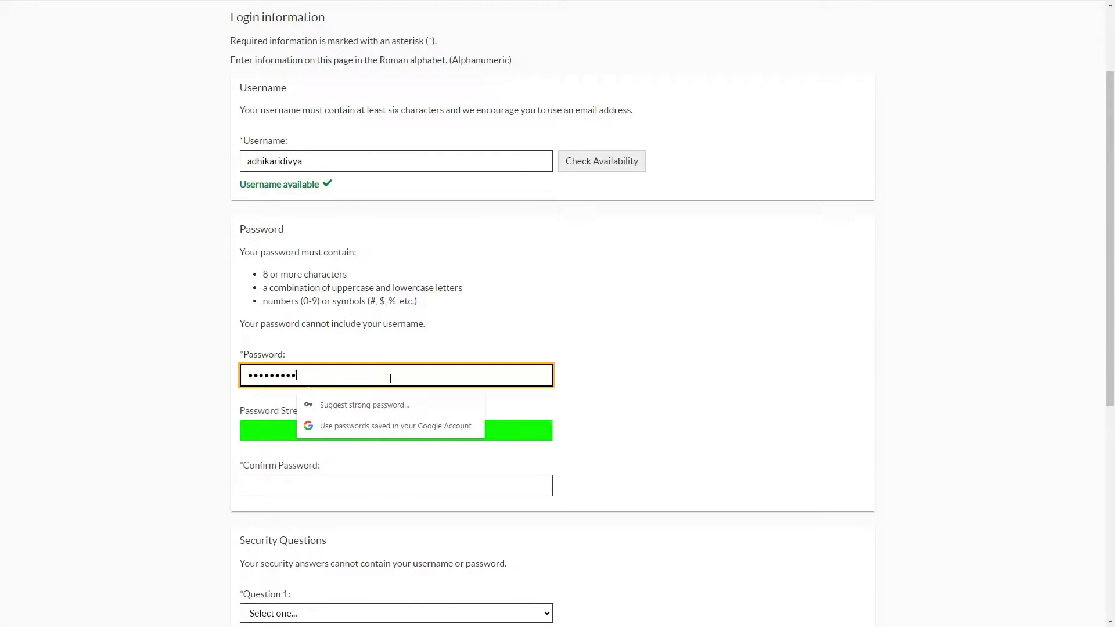
{"action": "left_click", "coordinate": [348, 481]}
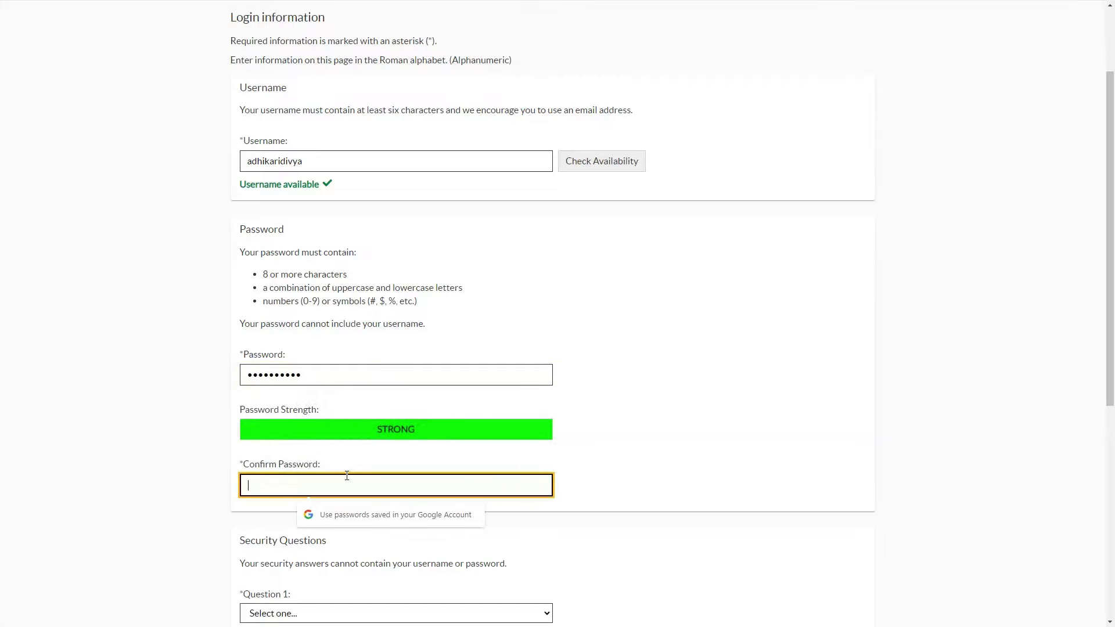
{"action": "type", "text": "•••••"}
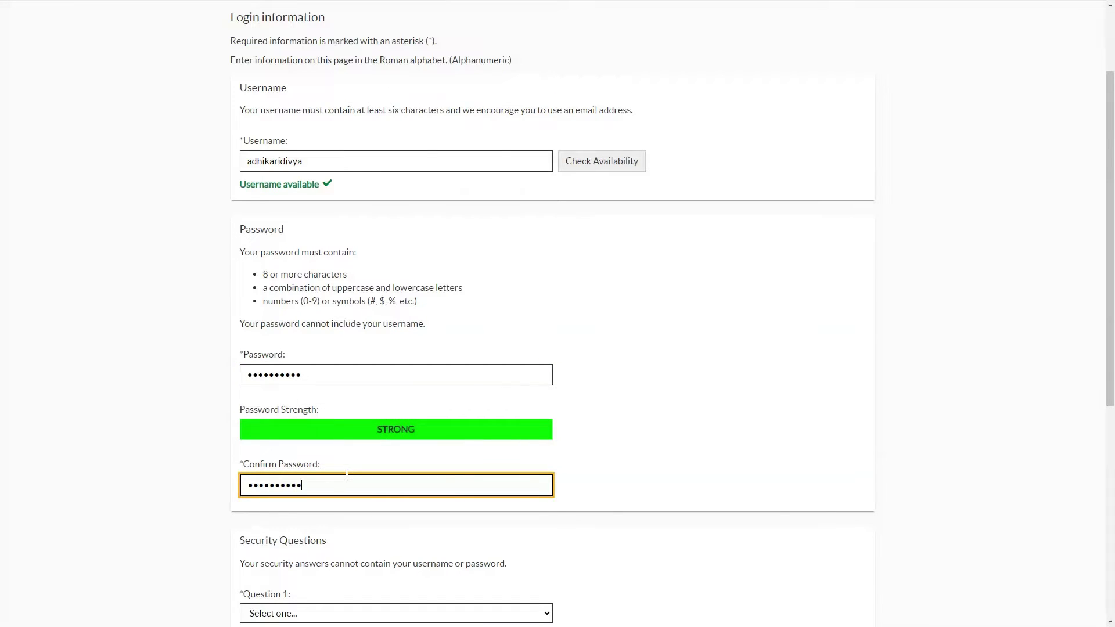
Choose the first school question as Question 1 and answer it
{"action": "left_click", "coordinate": [515, 532]}
{"action": "scroll", "coordinate": [514, 532], "scroll_direction": "down", "scroll_amount": 2}
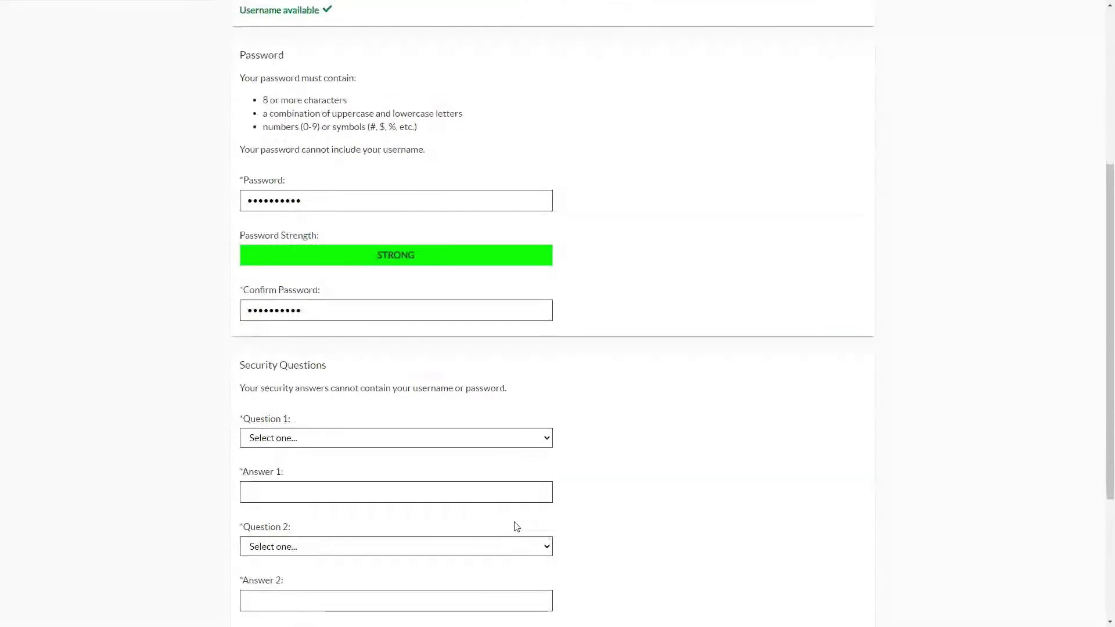
{"action": "left_click", "coordinate": [369, 436]}
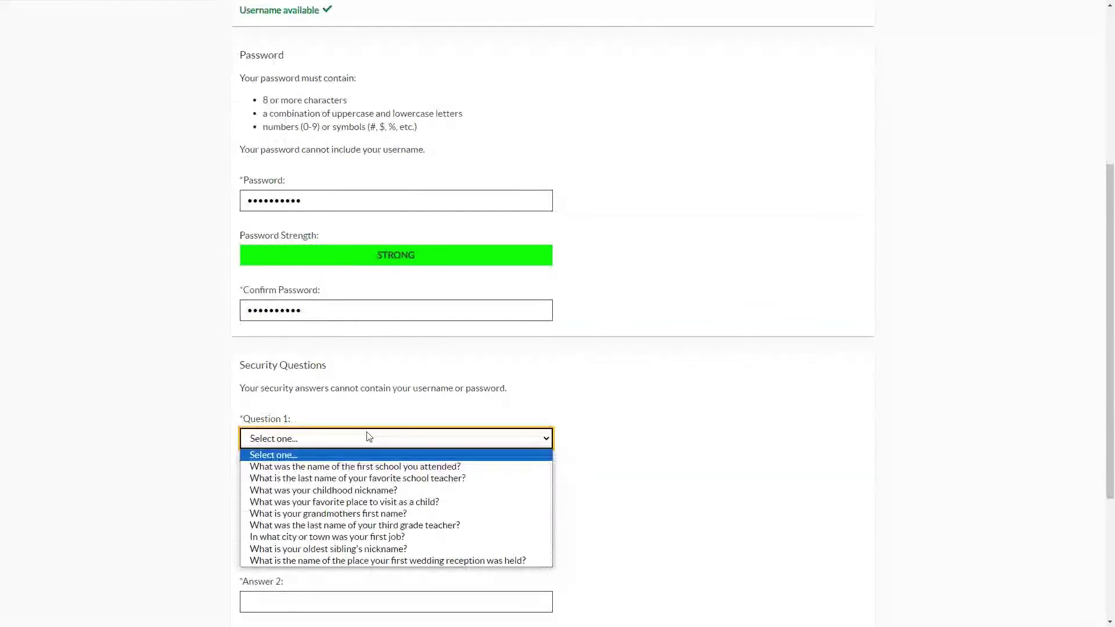
{"action": "left_click", "coordinate": [354, 466]}
{"action": "left_click", "coordinate": [350, 490]}
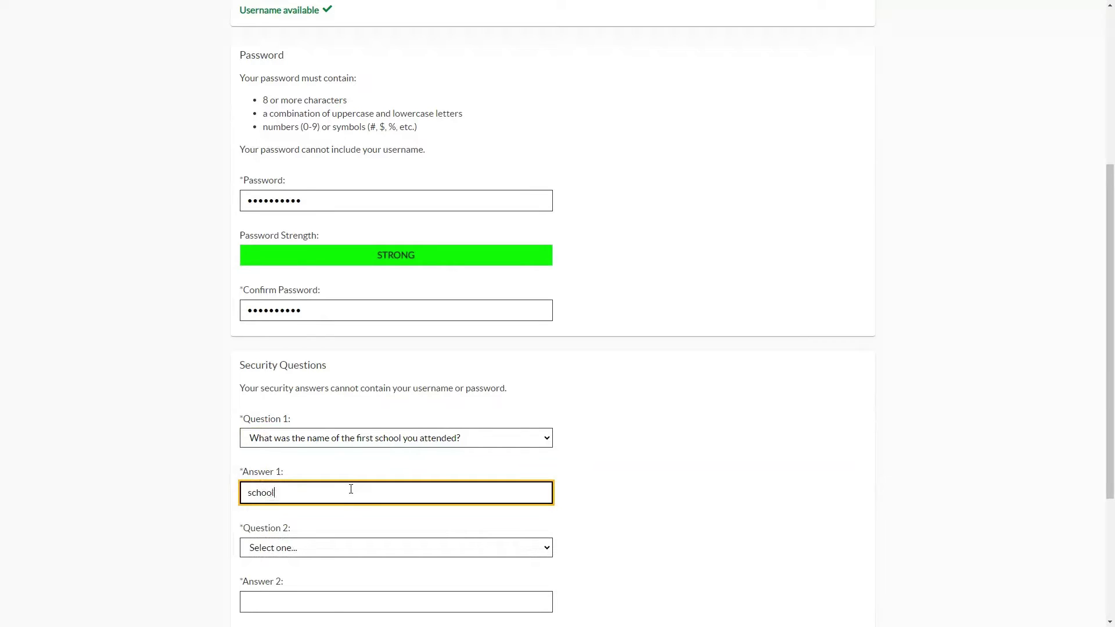
{"action": "scroll", "coordinate": [680, 484], "scroll_direction": "down", "scroll_amount": 2}
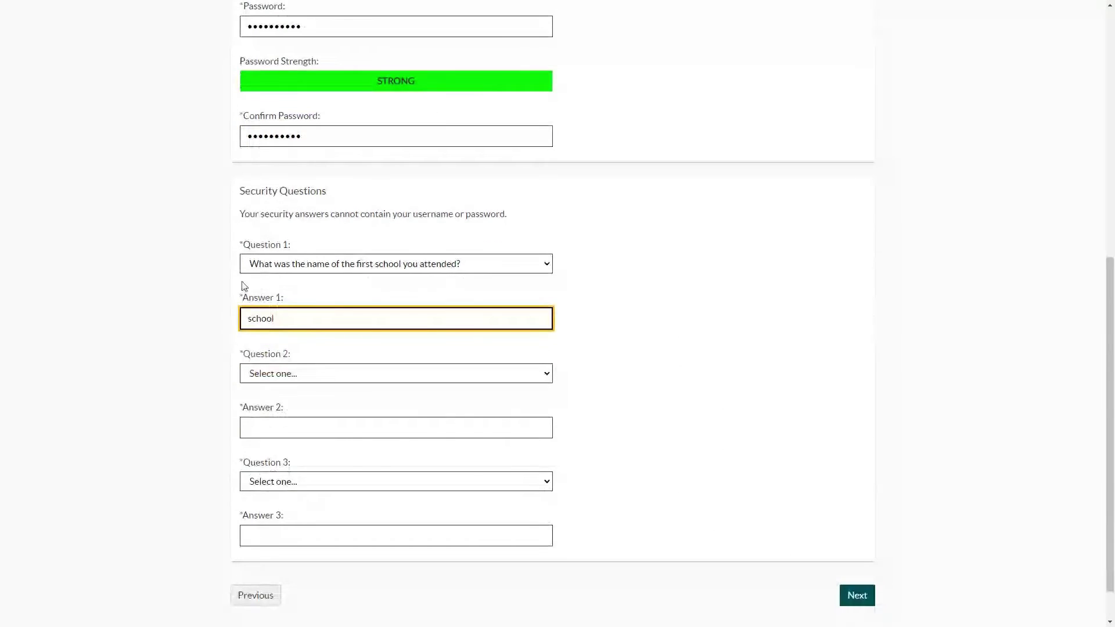
Choose the childhood hero question as Question 2 and answer it
{"action": "left_click", "coordinate": [291, 375]}
{"action": "left_click", "coordinate": [305, 420]}
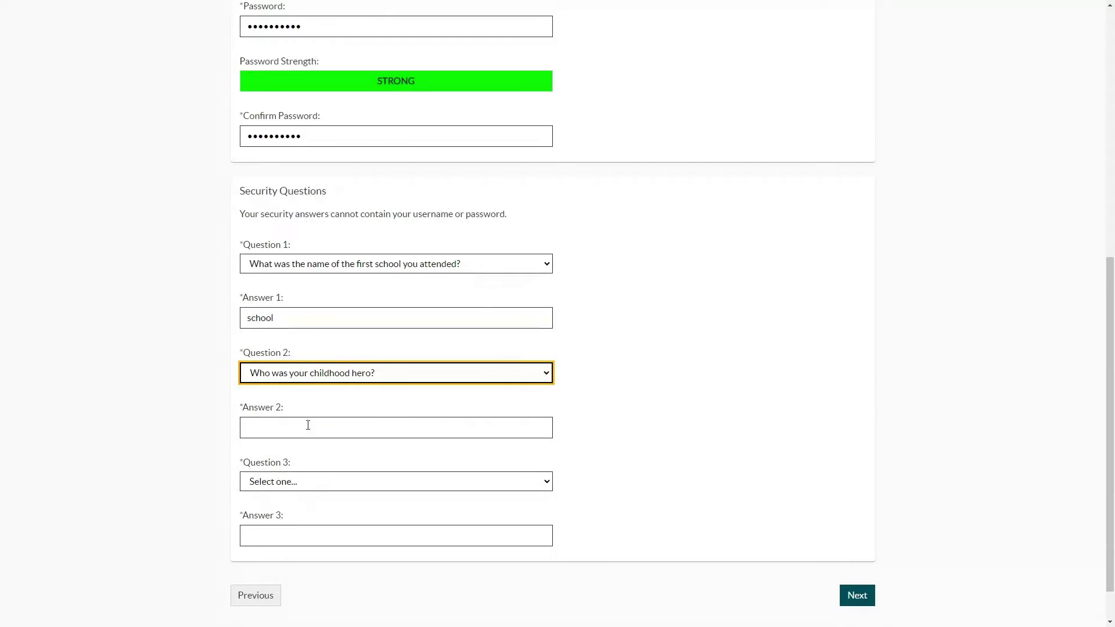
{"action": "left_click", "coordinate": [308, 425]}
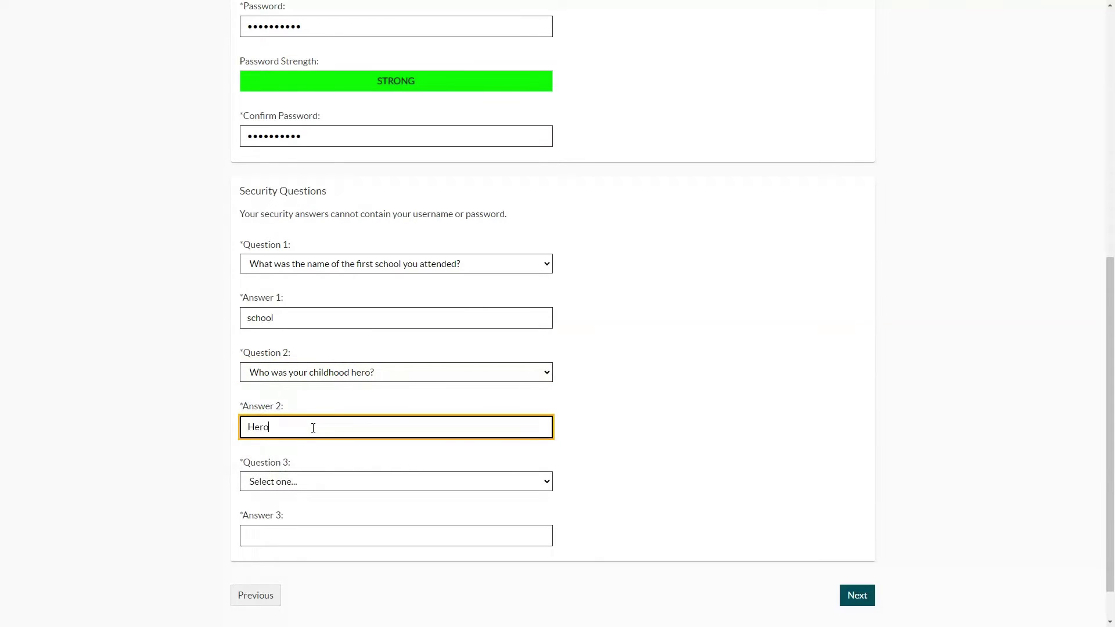
{"action": "key", "text": "Tab"}
{"action": "left_click", "coordinate": [432, 481]}
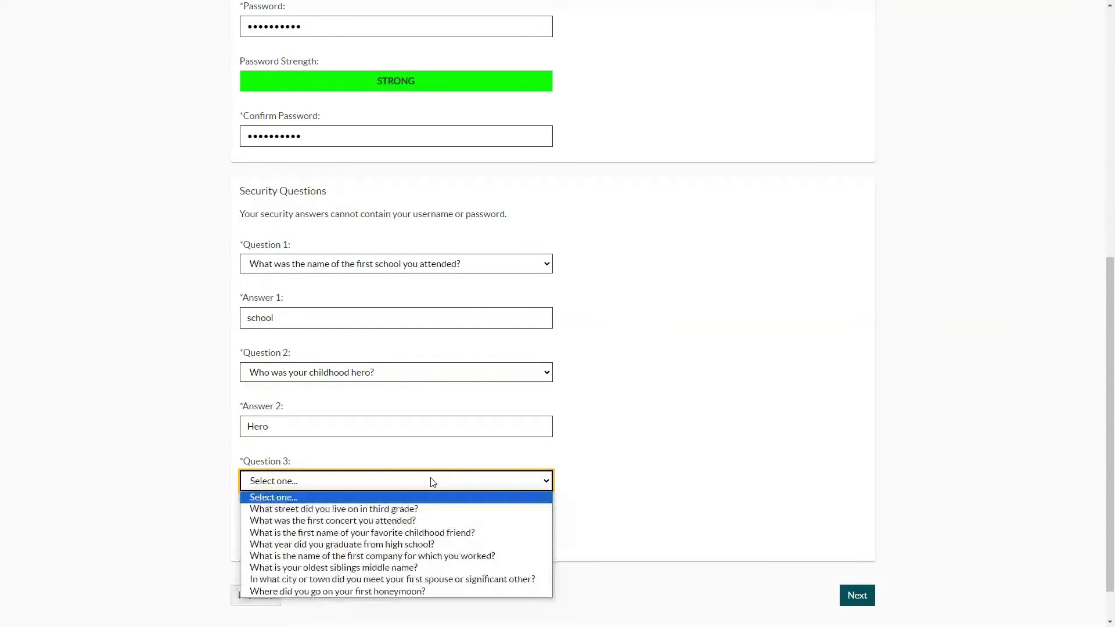
{"action": "scroll", "coordinate": [432, 481], "scroll_direction": "down", "scroll_amount": 1}
{"action": "left_click", "coordinate": [395, 433]}
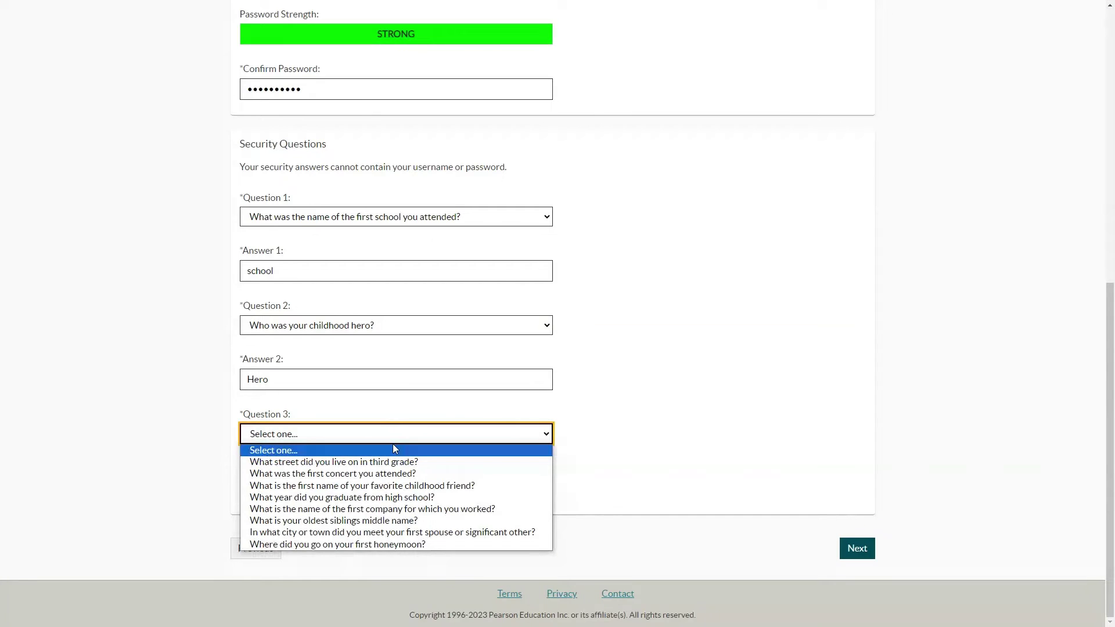
{"action": "left_click", "coordinate": [371, 474]}
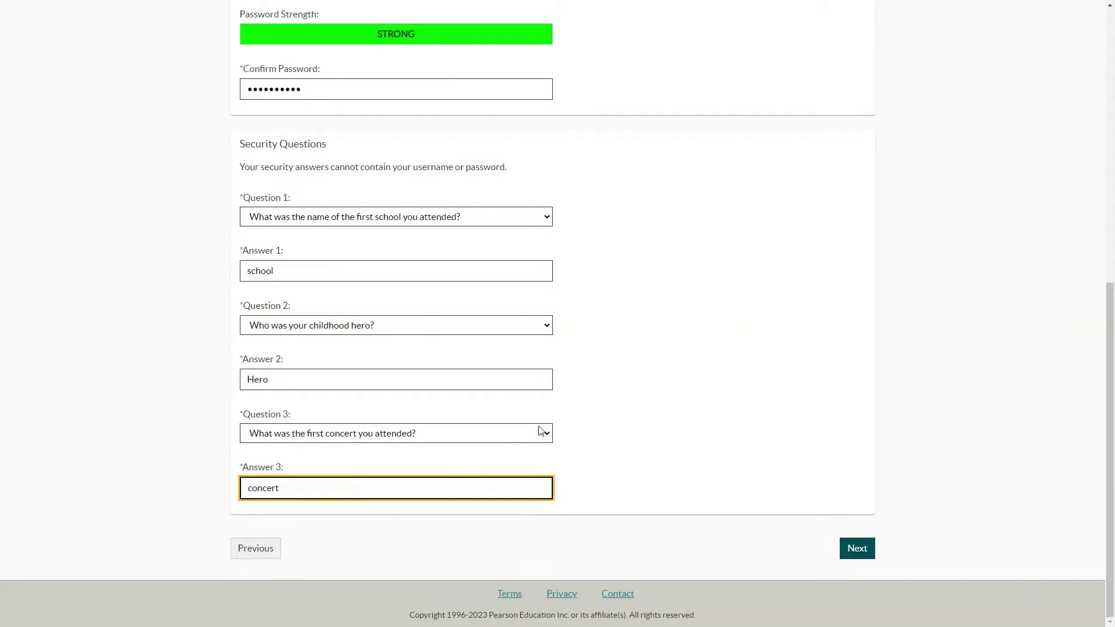
{"action": "left_click", "coordinate": [542, 433]}
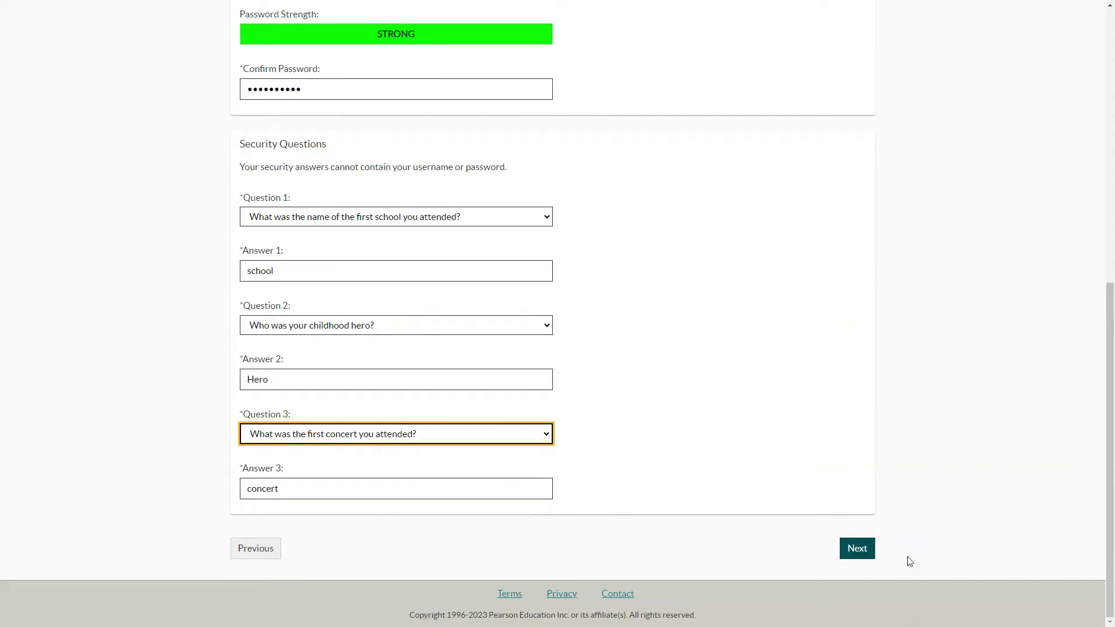
{"action": "left_click", "coordinate": [857, 548]}
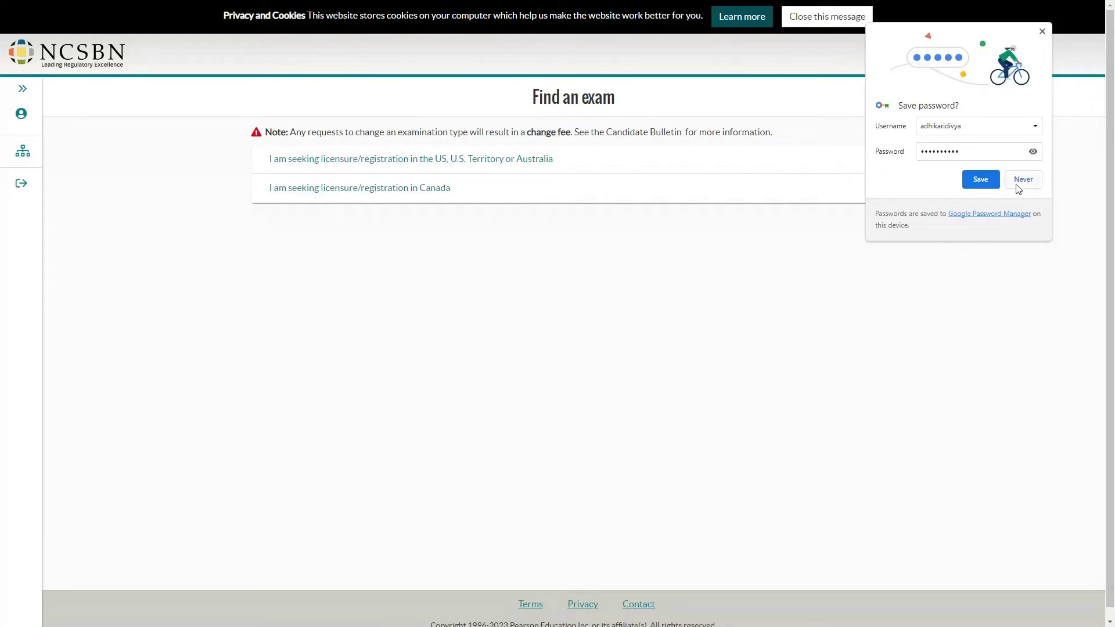
Choose NCLEX-RN for US licensure and find the nursing program in Nepal
{"action": "left_click", "coordinate": [1023, 179]}
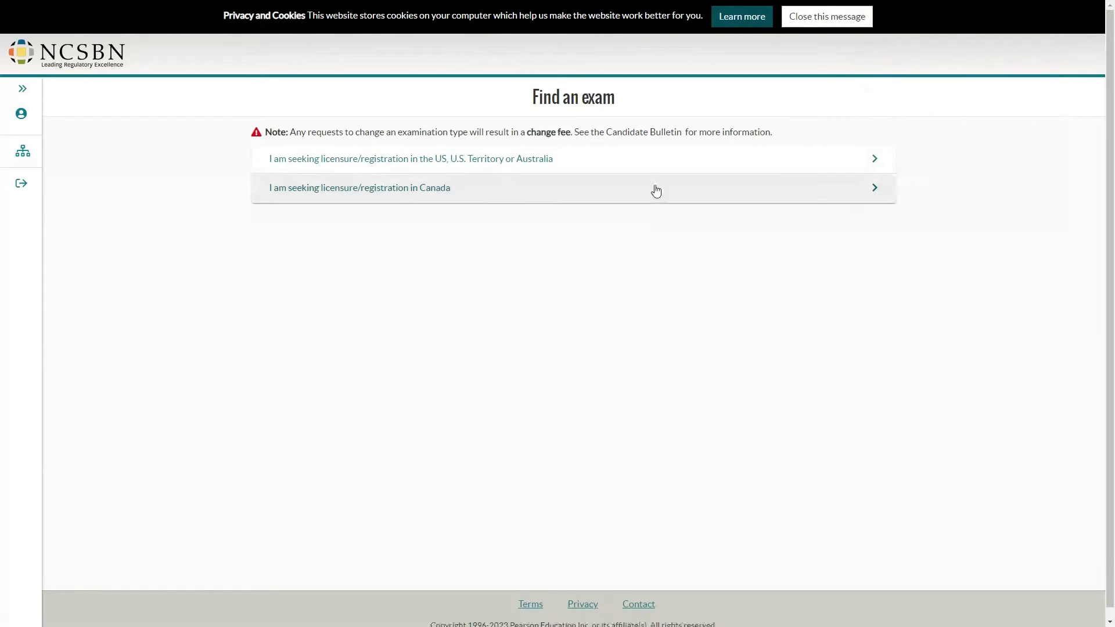
{"action": "left_click", "coordinate": [645, 162]}
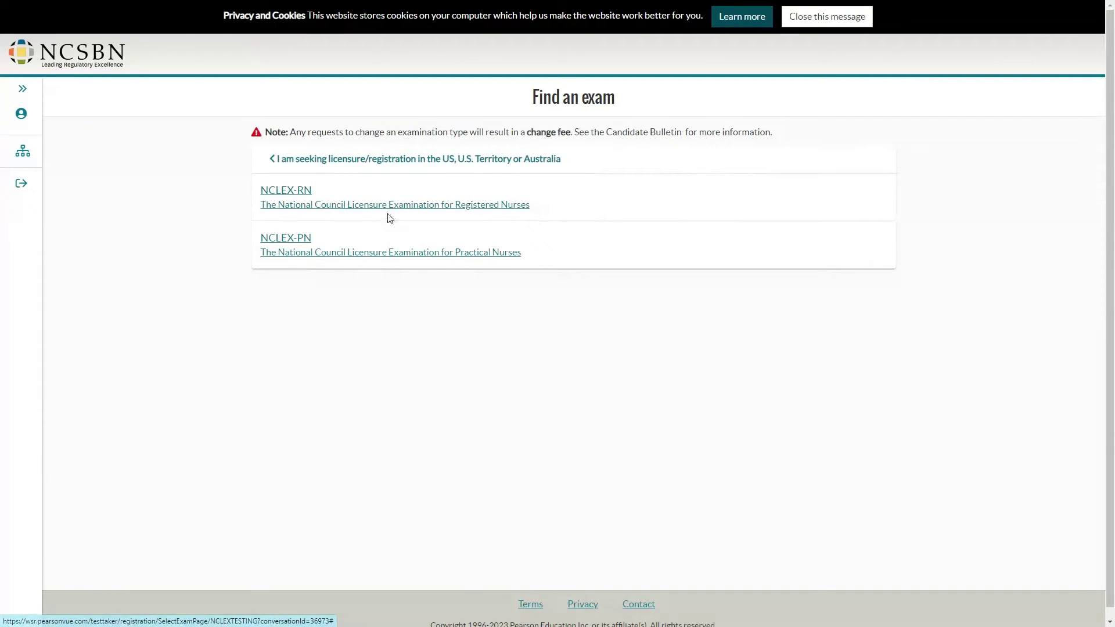
{"action": "left_click", "coordinate": [392, 204]}
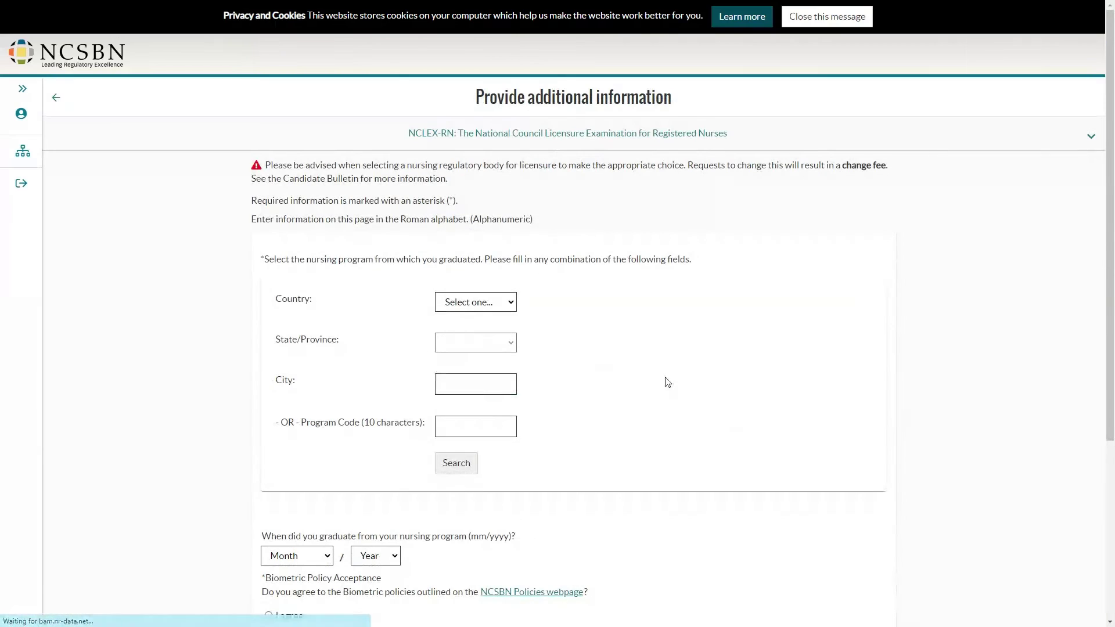
{"action": "left_click", "coordinate": [475, 303]}
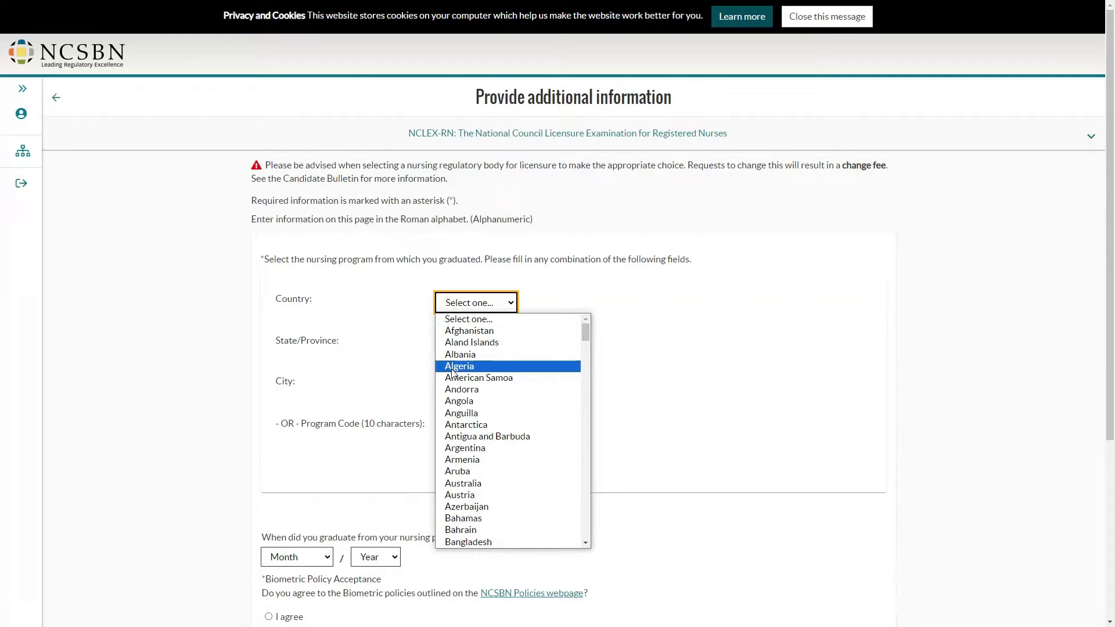
{"action": "type", "text": "n"}
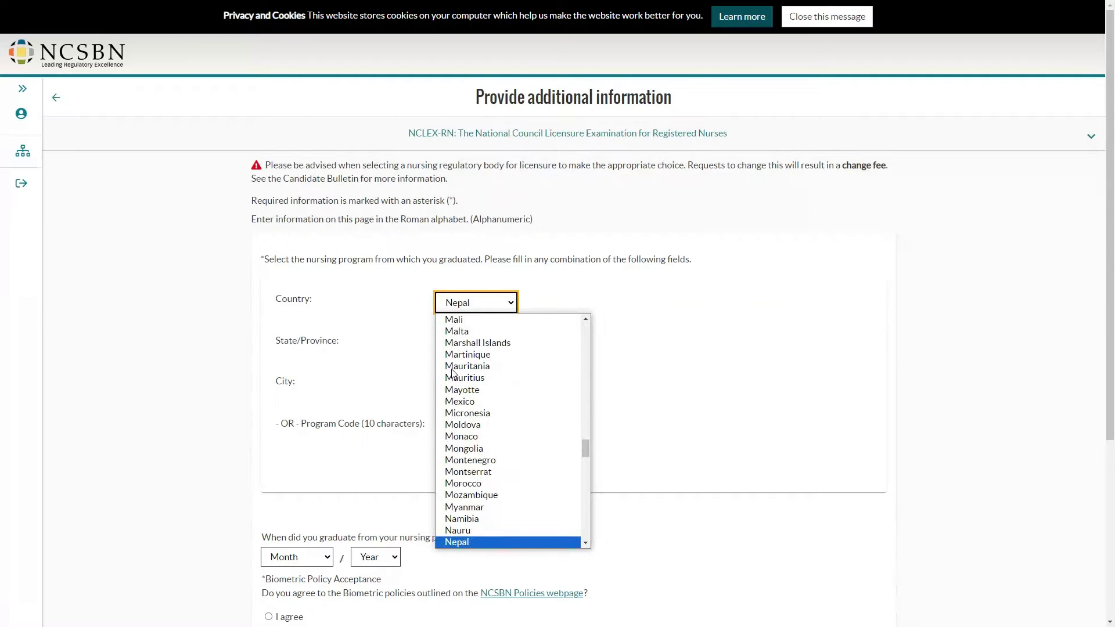
{"action": "key", "text": "Return"}
{"action": "scroll", "coordinate": [501, 392], "scroll_direction": "down", "scroll_amount": 3}
{"action": "scroll", "coordinate": [862, 400], "scroll_direction": "down", "scroll_amount": 3}
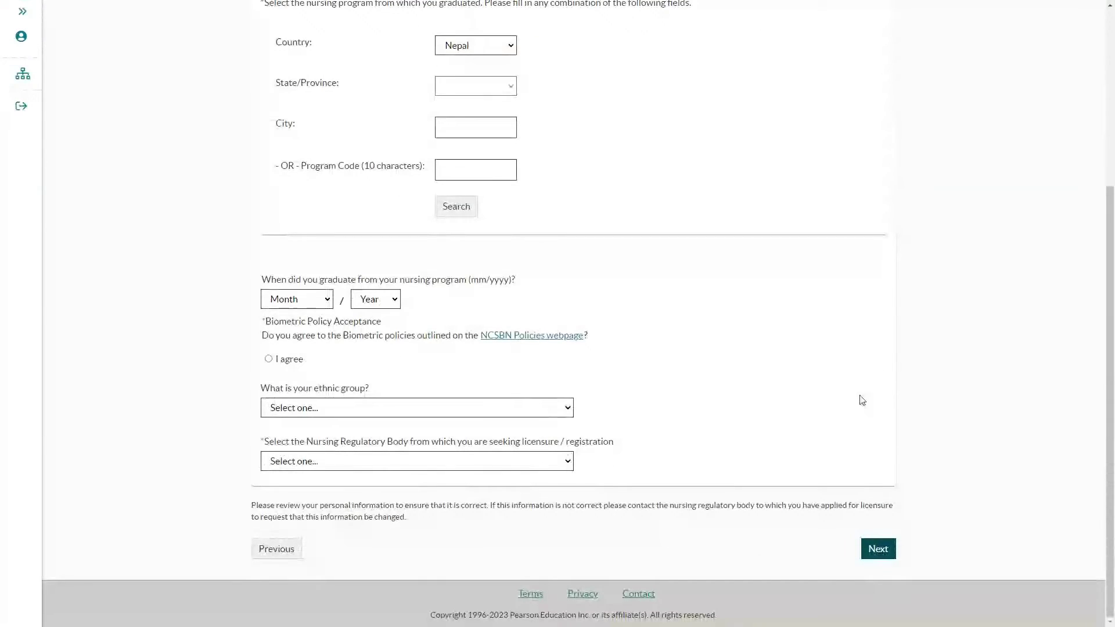
{"action": "left_click", "coordinate": [437, 210]}
{"action": "scroll", "coordinate": [489, 436], "scroll_direction": "down", "scroll_amount": 3}
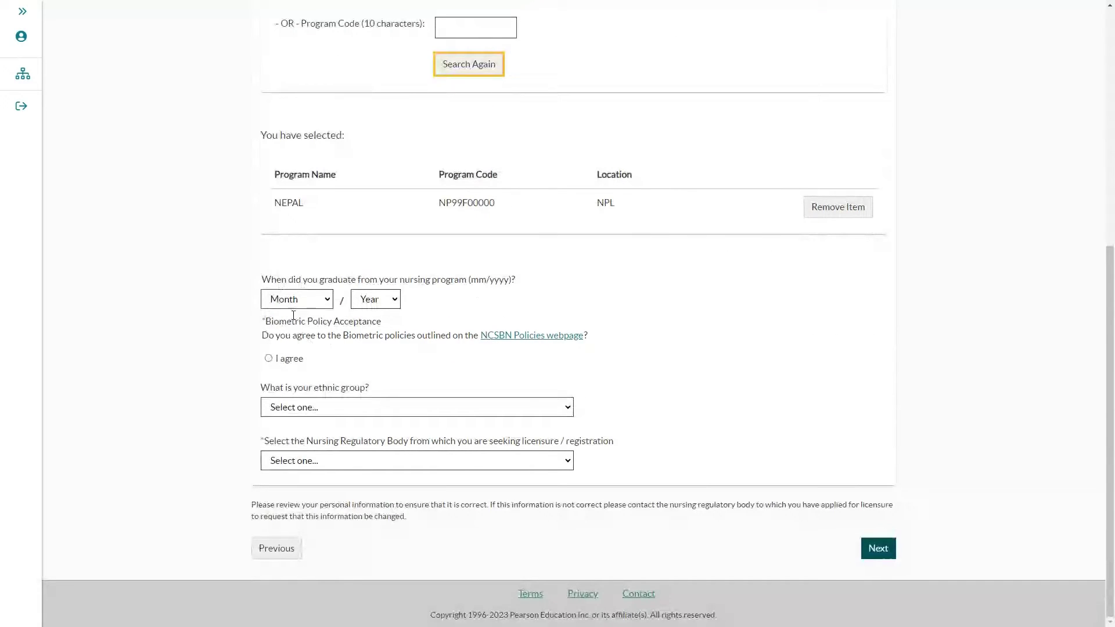
Set the graduation date to June 2021
{"action": "left_click", "coordinate": [296, 300]}
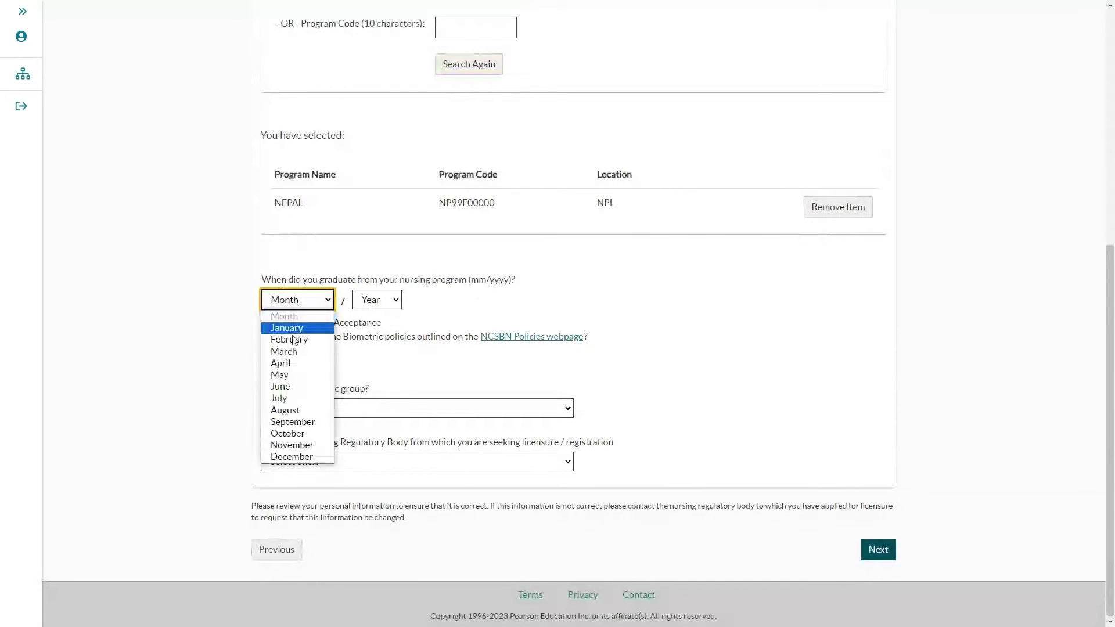
{"action": "left_click", "coordinate": [293, 387]}
{"action": "left_click", "coordinate": [391, 300]}
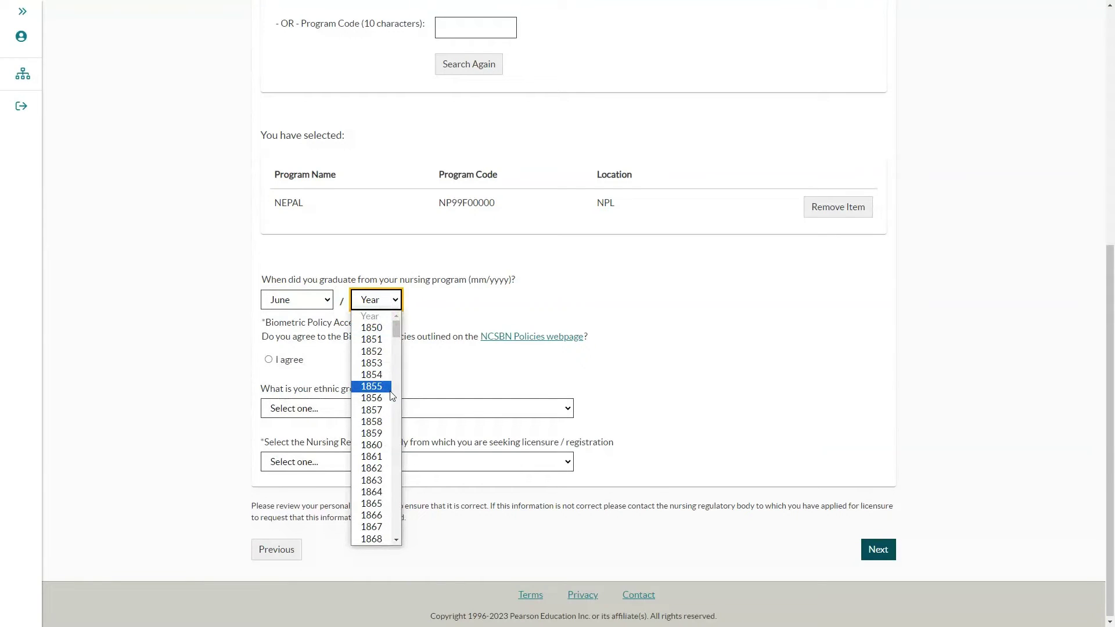
{"action": "type", "text": "2020"}
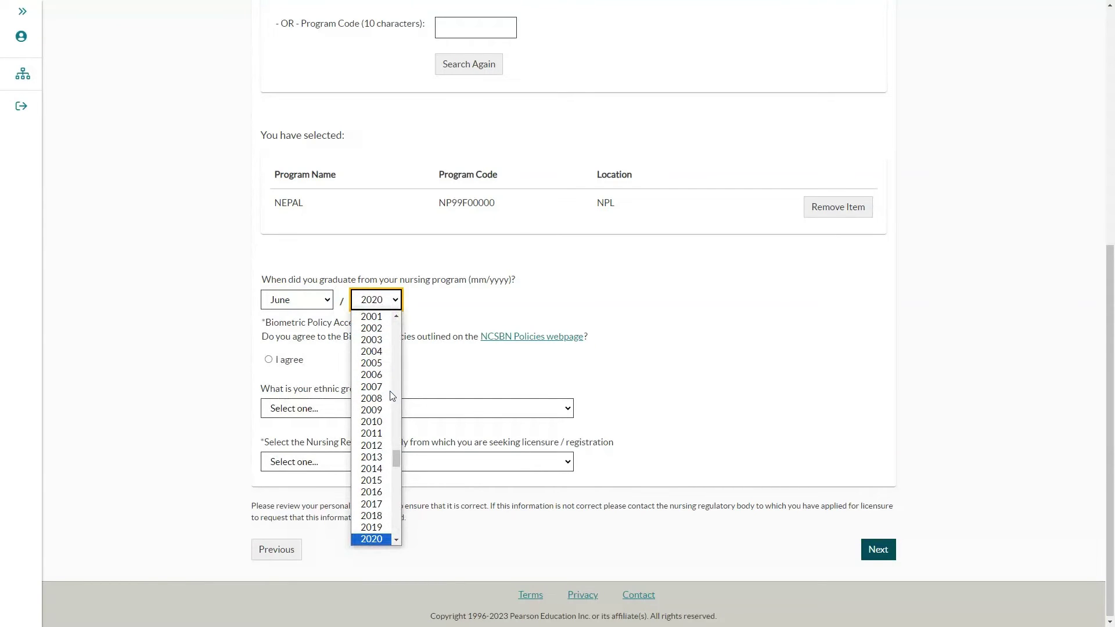
{"action": "key", "text": "Down"}
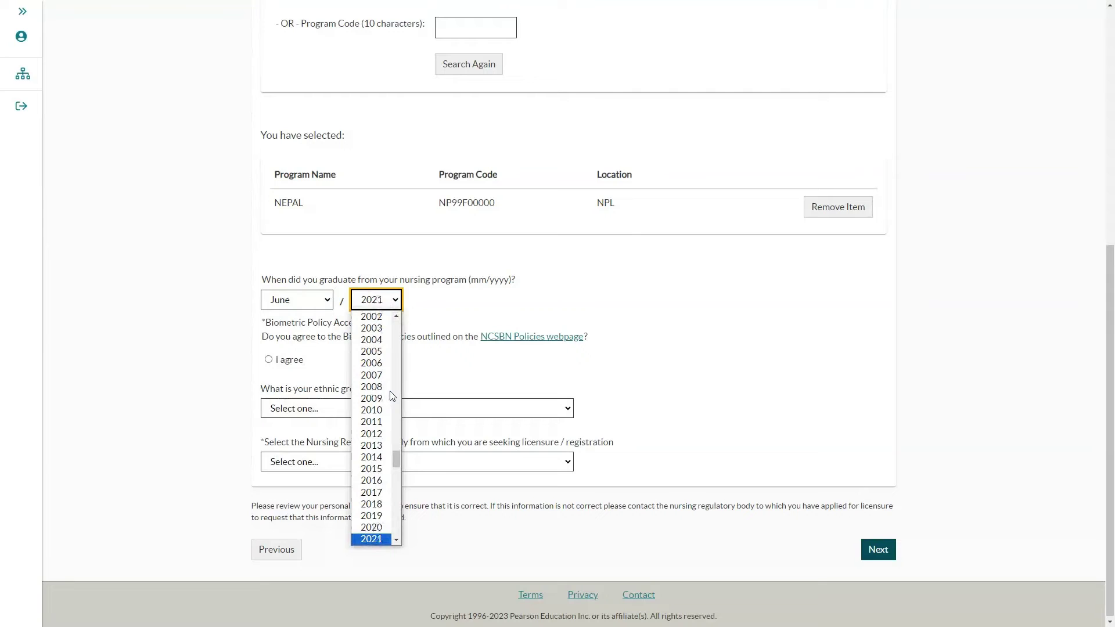
{"action": "key", "text": "Return"}
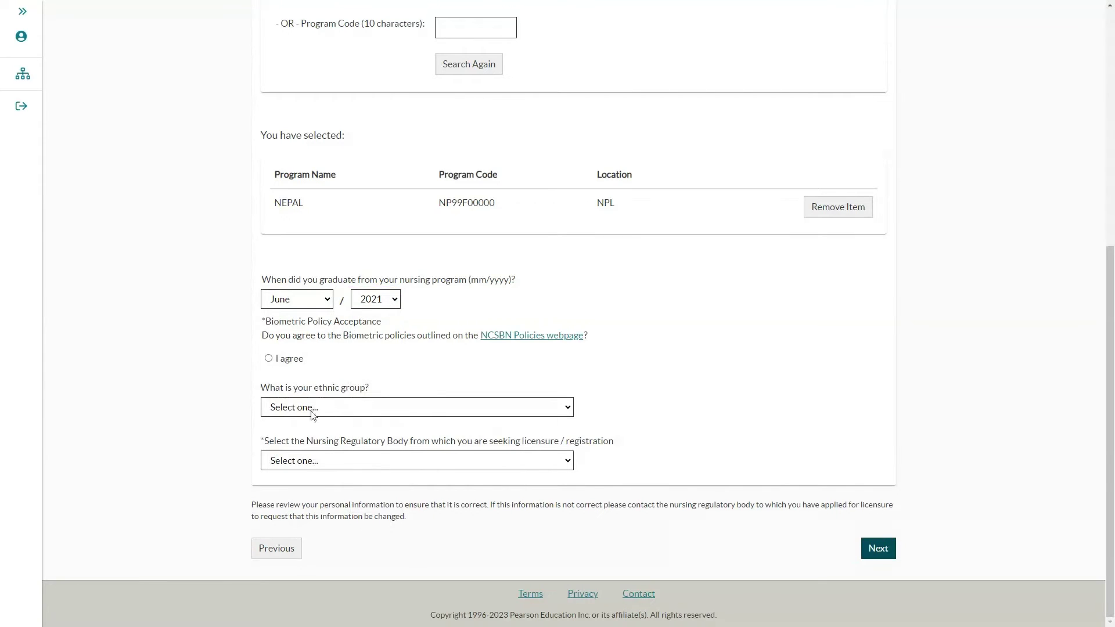
Accept the biometric policy, pick Asian Other and Texas Board of Nursing, and submit
{"action": "left_click", "coordinate": [268, 358]}
{"action": "left_click", "coordinate": [314, 406]}
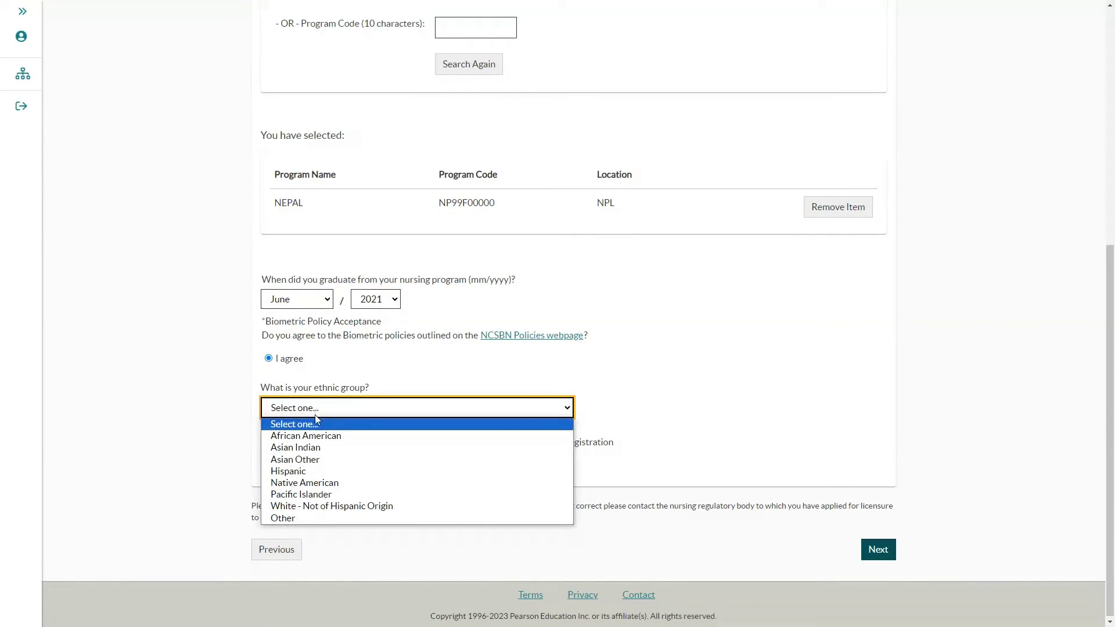
{"action": "left_click", "coordinate": [318, 461]}
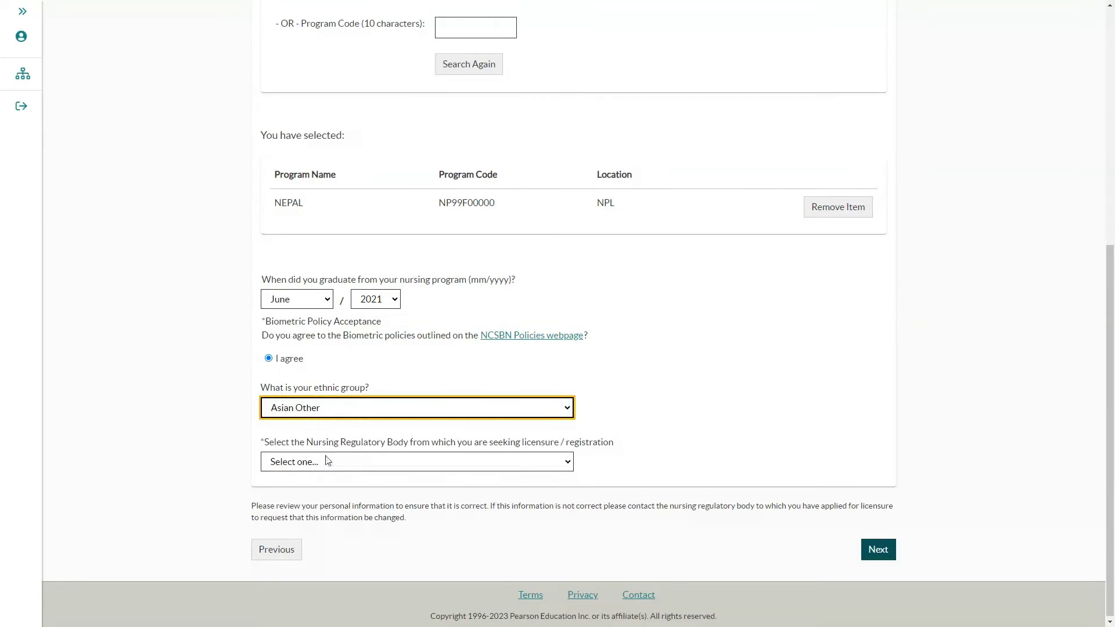
{"action": "left_click", "coordinate": [337, 461]}
{"action": "scroll", "coordinate": [348, 438], "scroll_direction": "down", "scroll_amount": 1}
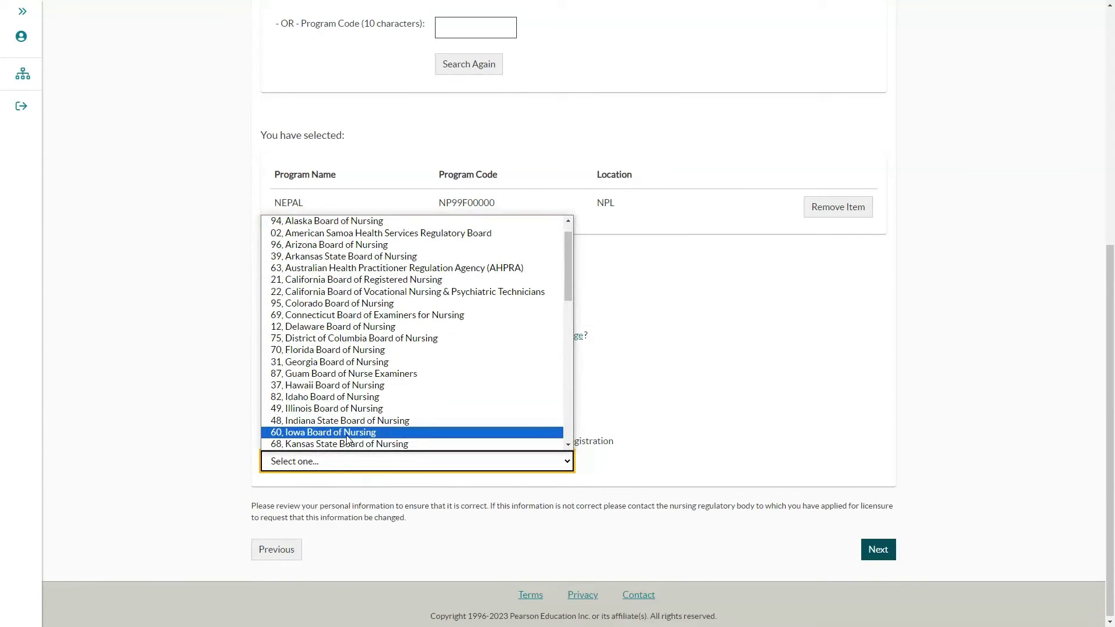
{"action": "type", "text": "tt"}
{"action": "left_click", "coordinate": [345, 443]}
{"action": "scroll", "coordinate": [549, 444], "scroll_direction": "up", "scroll_amount": 10}
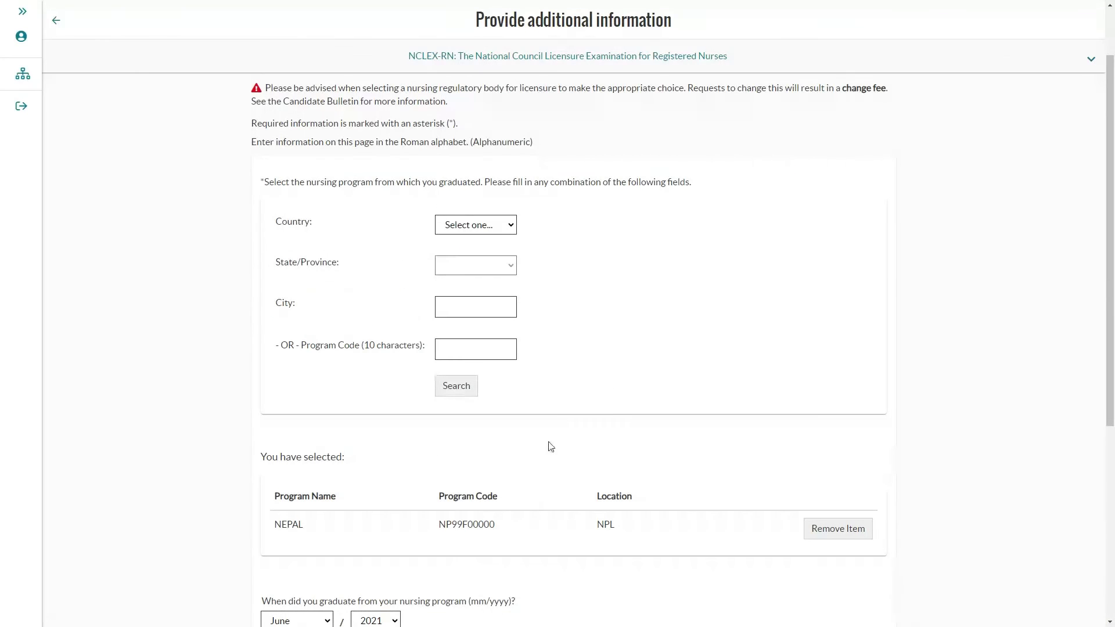
{"action": "scroll", "coordinate": [564, 449], "scroll_direction": "down", "scroll_amount": 3}
{"action": "scroll", "coordinate": [563, 449], "scroll_direction": "down", "scroll_amount": 3}
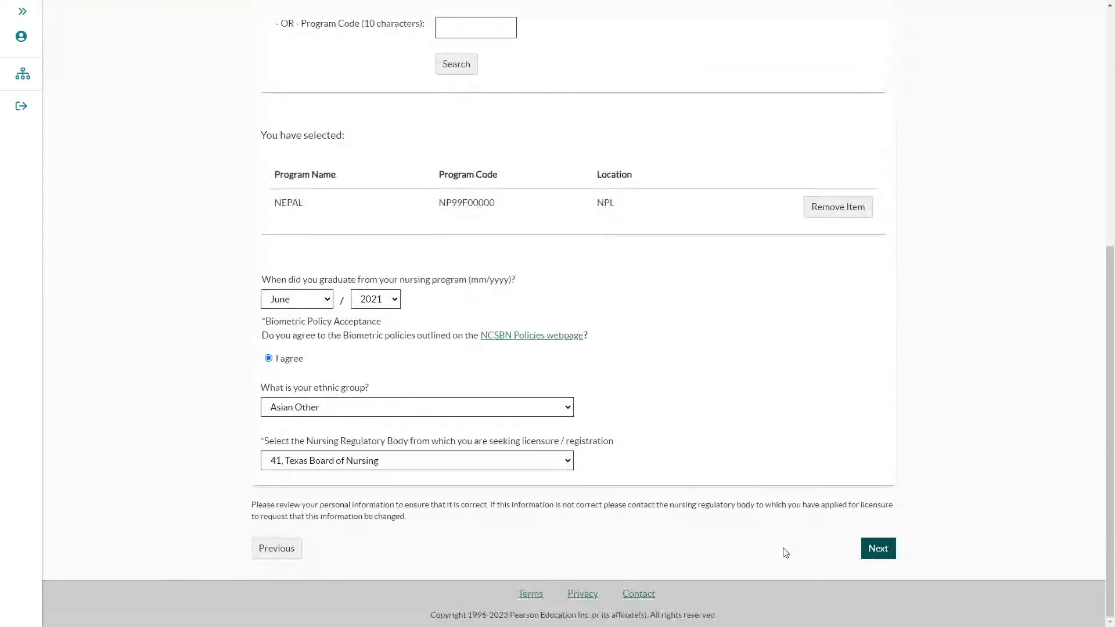
{"action": "left_click", "coordinate": [877, 549]}
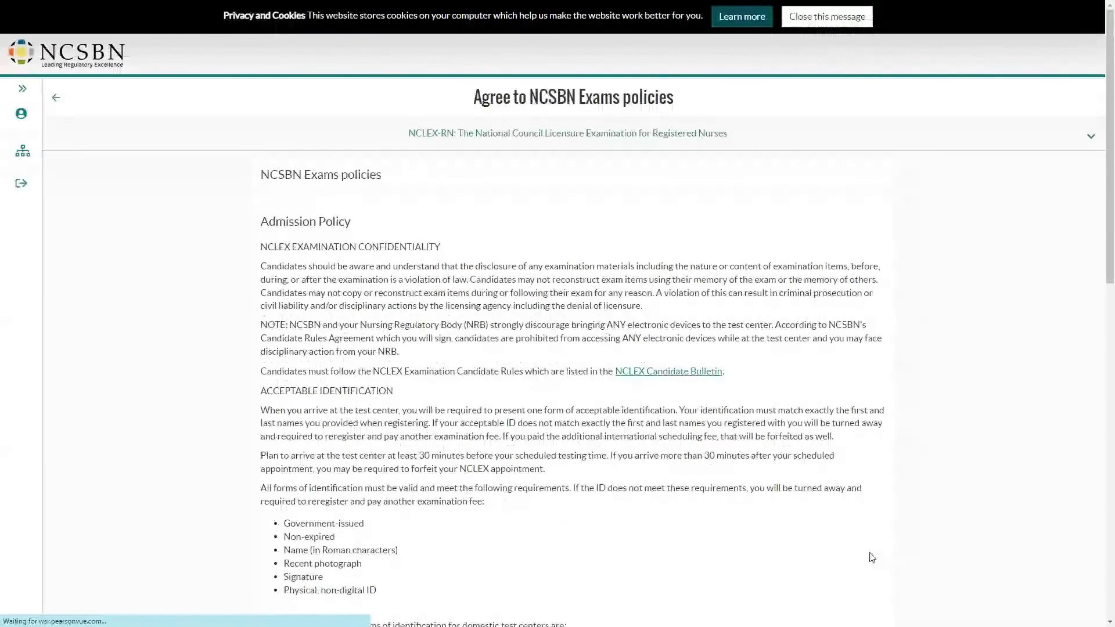
{"action": "scroll", "coordinate": [661, 422], "scroll_direction": "down", "scroll_amount": 8}
{"action": "scroll", "coordinate": [661, 423], "scroll_direction": "down", "scroll_amount": 8}
{"action": "scroll", "coordinate": [661, 423], "scroll_direction": "down", "scroll_amount": 3}
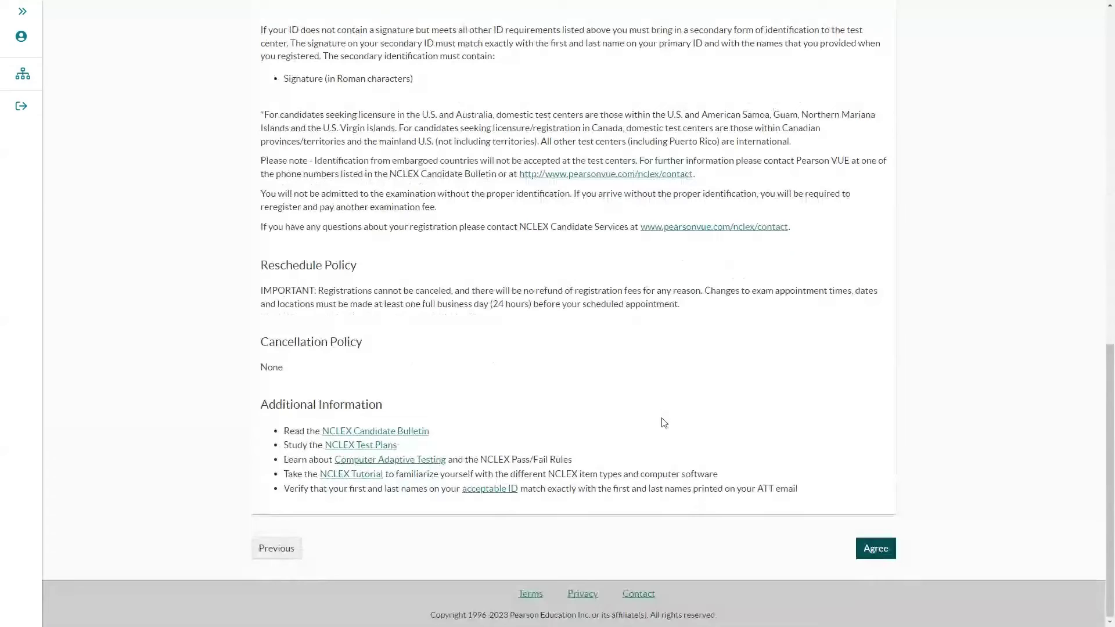
Agree to the NCSBN exam policies and confirm the USD 200.00 cart
{"action": "left_click", "coordinate": [872, 549]}
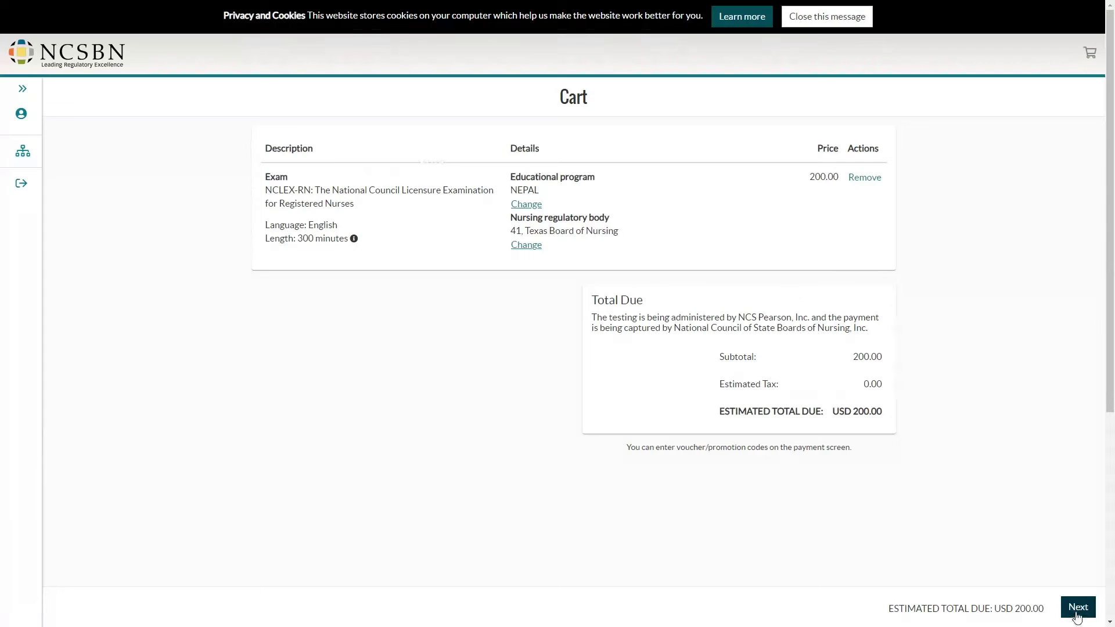
{"action": "left_click", "coordinate": [1079, 607]}
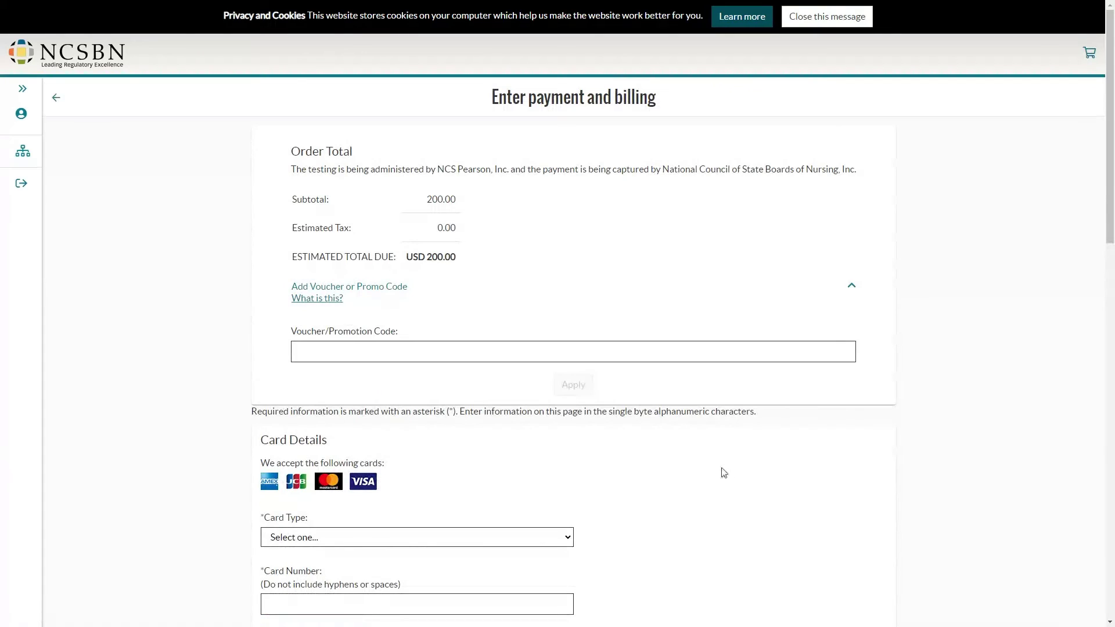
{"action": "scroll", "coordinate": [684, 449], "scroll_direction": "down", "scroll_amount": 3}
Choose the payment card type in the Card Type dropdown
{"action": "left_click", "coordinate": [462, 305]}
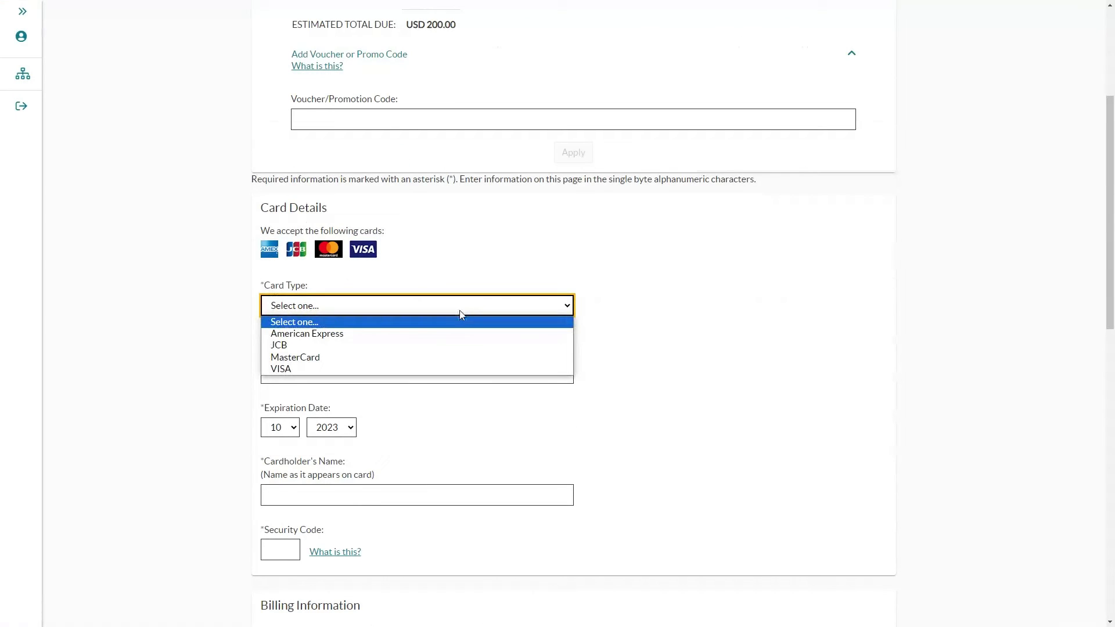
{"action": "left_click", "coordinate": [421, 358]}
{"action": "scroll", "coordinate": [453, 405], "scroll_direction": "down", "scroll_amount": 3}
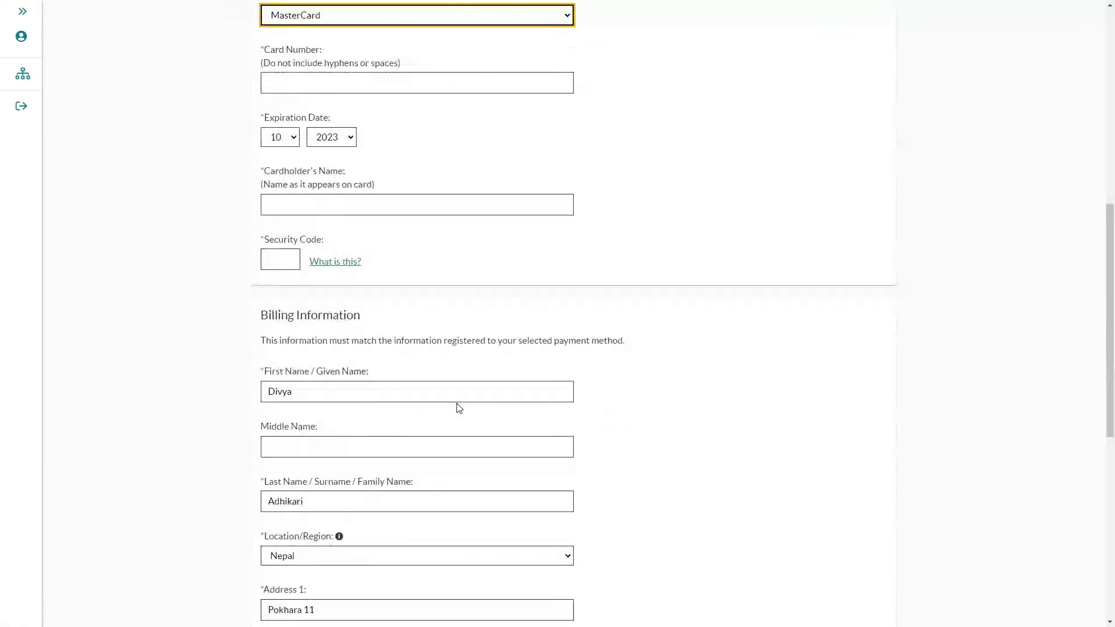
{"action": "scroll", "coordinate": [459, 408], "scroll_direction": "down", "scroll_amount": 3}
{"action": "scroll", "coordinate": [459, 409], "scroll_direction": "down", "scroll_amount": 3}
{"action": "scroll", "coordinate": [458, 408], "scroll_direction": "down", "scroll_amount": 3}
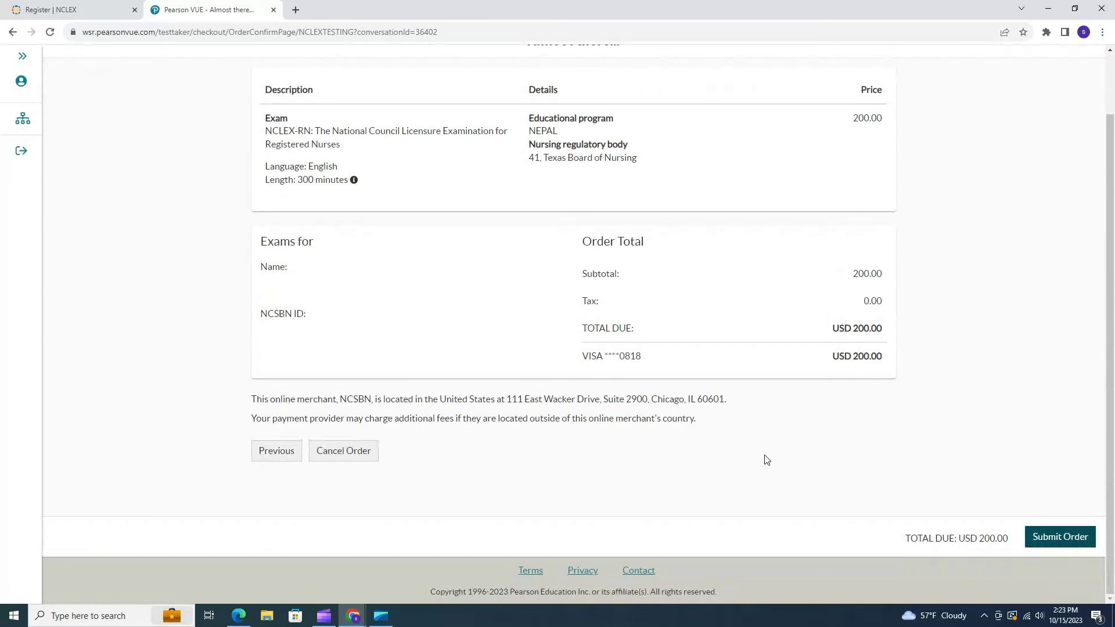
Submit the USD 200.00 NCLEX-RN registration order from the review page
{"action": "left_click", "coordinate": [1061, 538]}
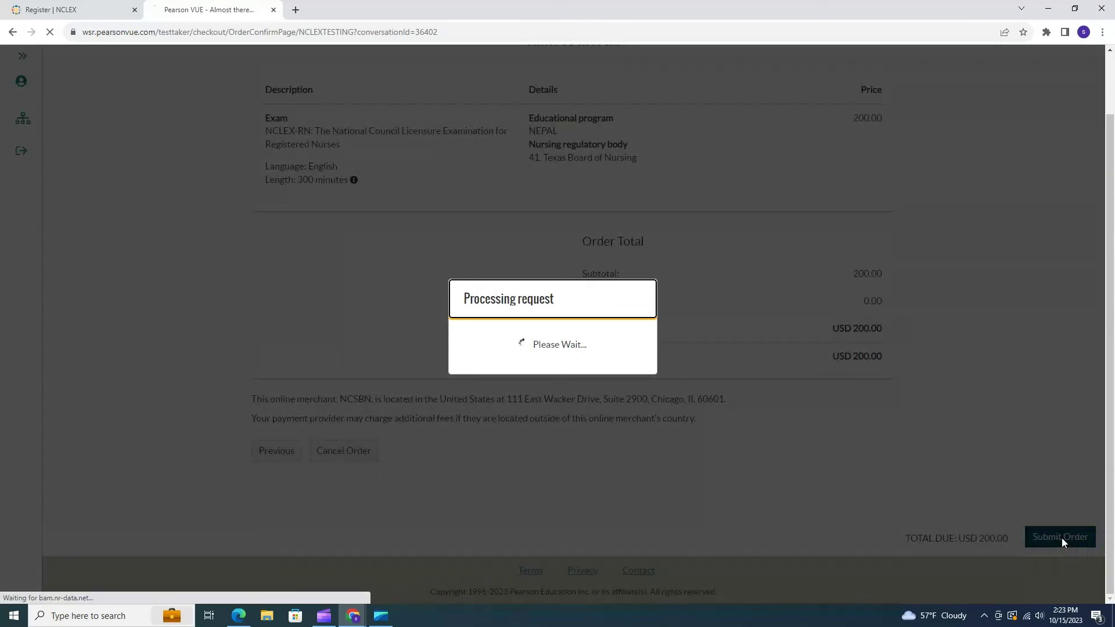